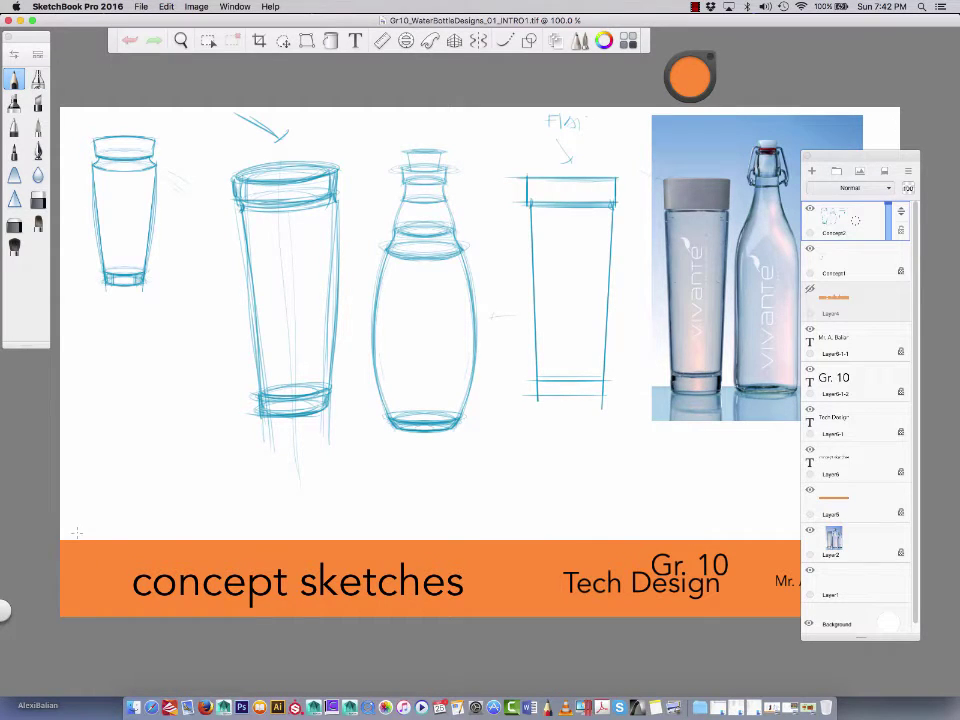
Move the Layers panel up and to the right, clear of the artwork, and open the File menu.
drag(818, 153, 864, 36)
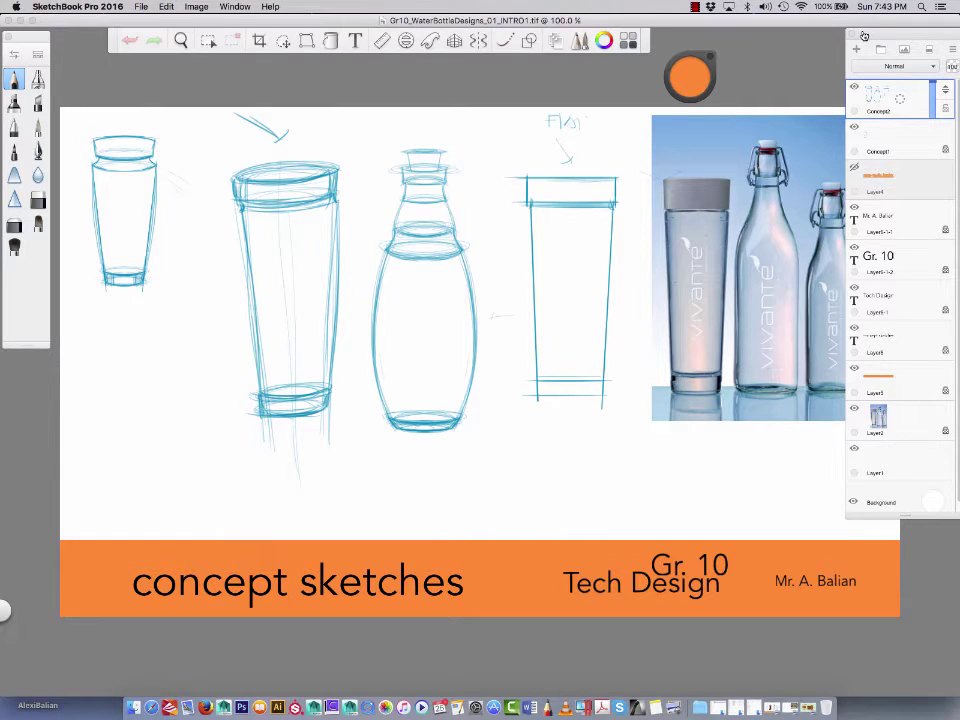
click(141, 7)
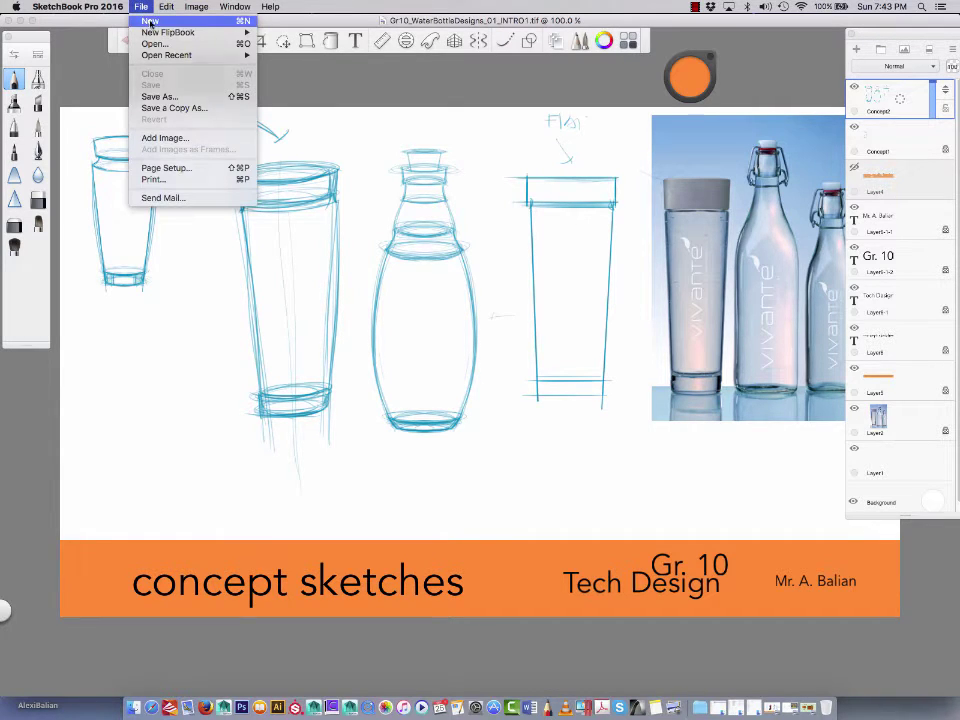
Create a new blank canvas and set its size to 14 in wide by 8.5 in high.
click(150, 21)
click(195, 8)
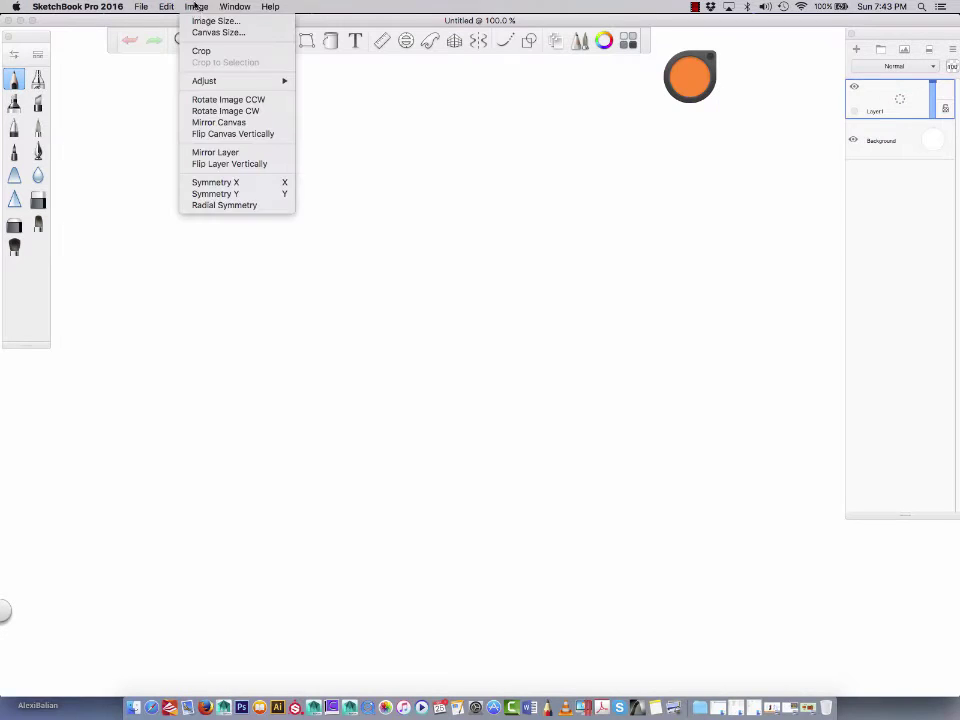
click(186, 32)
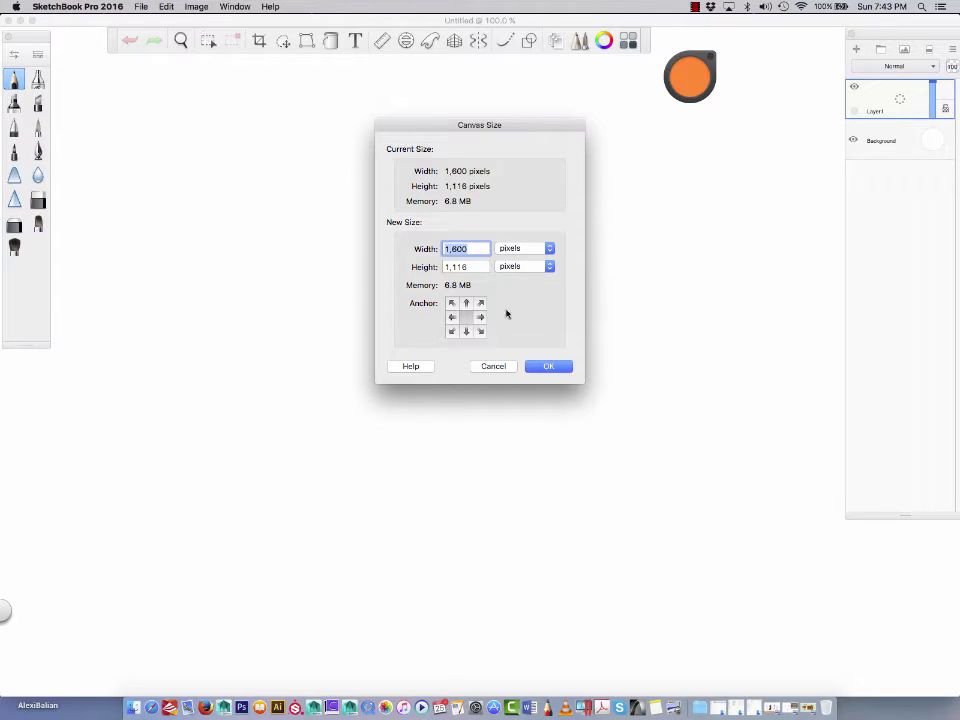
click(520, 248)
click(514, 257)
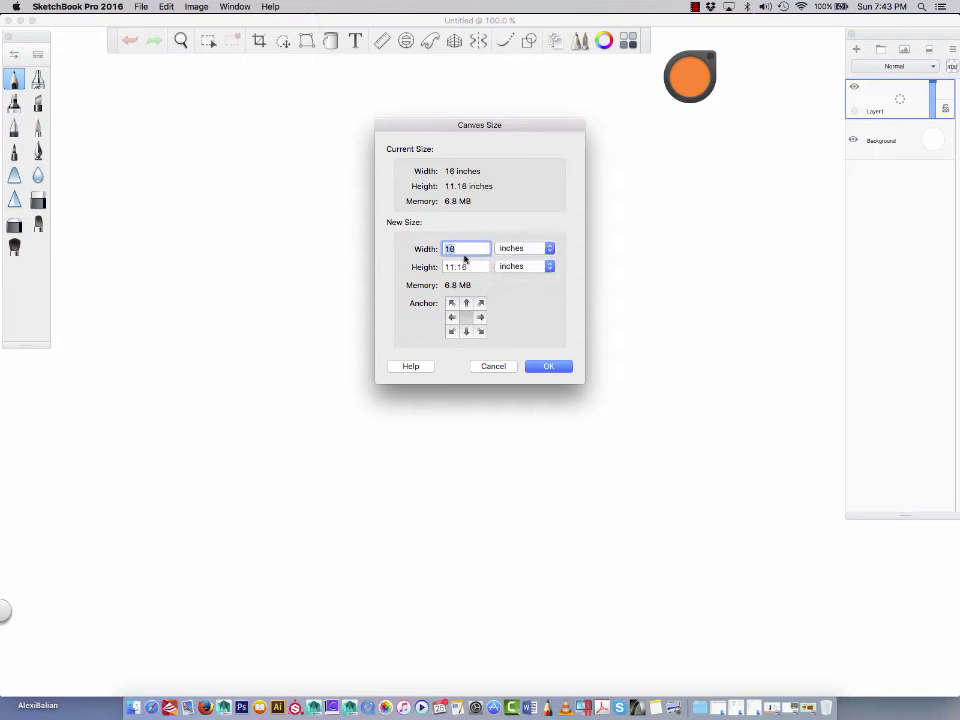
text(14)
key(Tab)
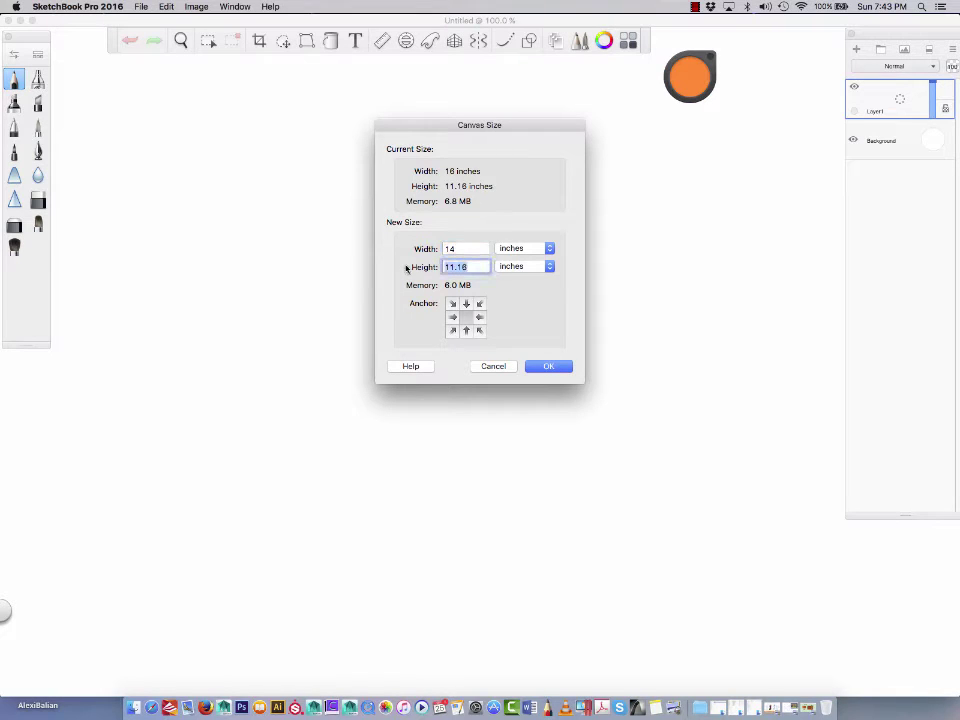
text(8.5)
click(544, 366)
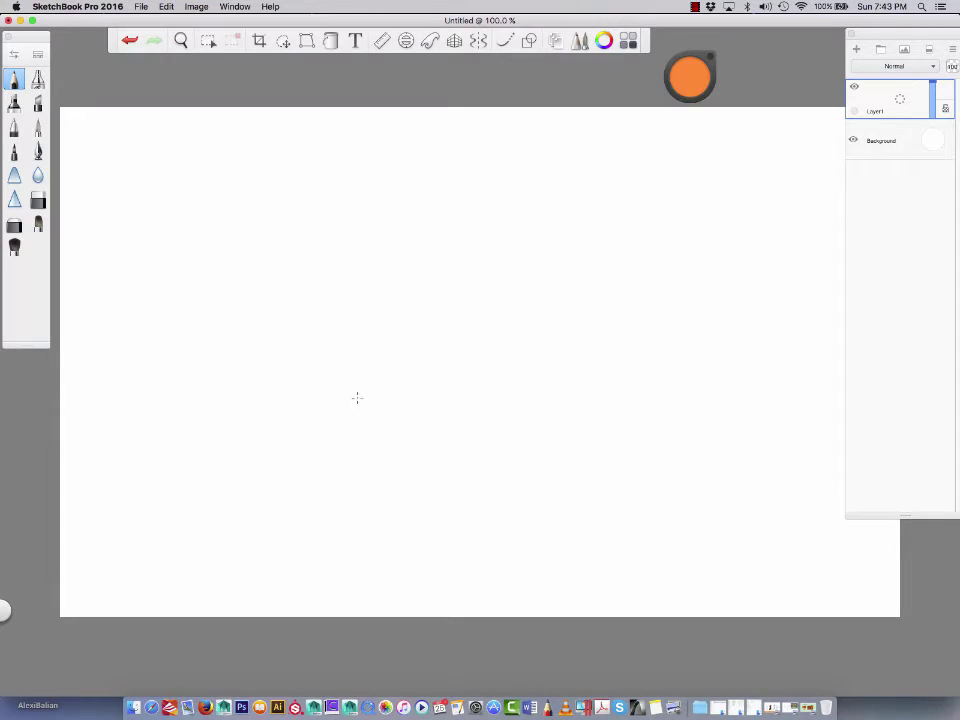
key(space)
drag(398, 394, 334, 411)
key(space)
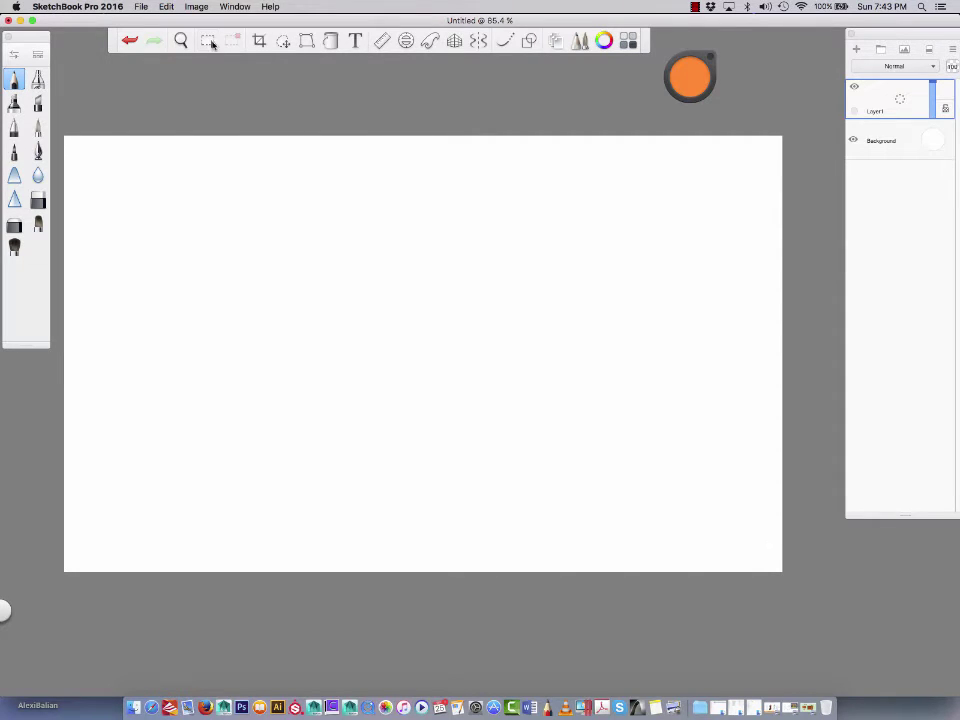
Select a strip along the canvas bottom and fill it with Copic YR04 Chrome Orange.
click(208, 41)
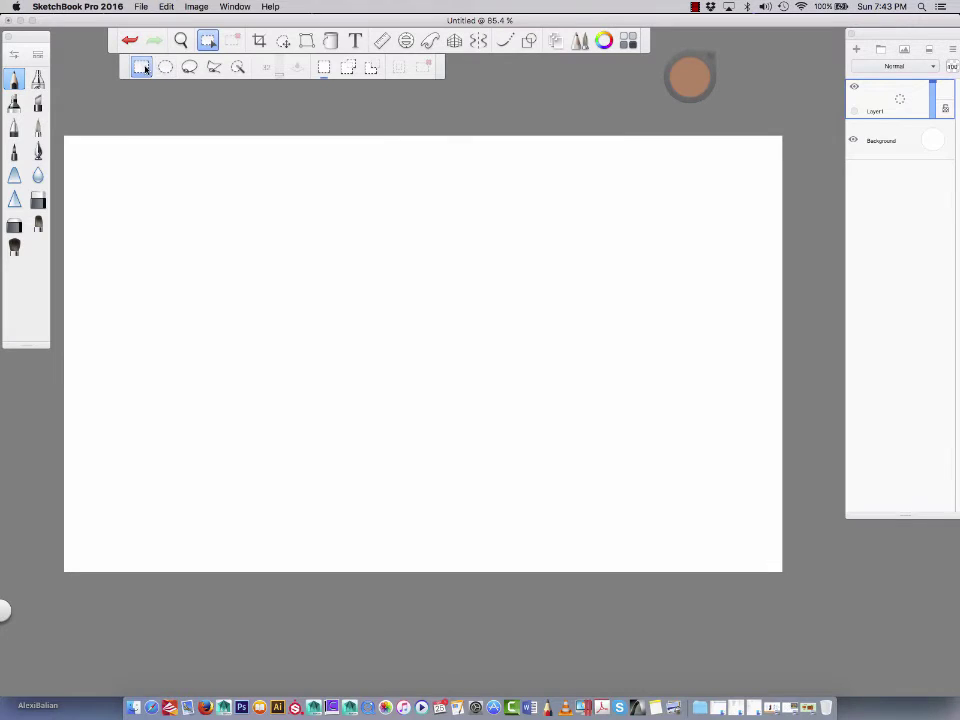
drag(62, 508, 820, 591)
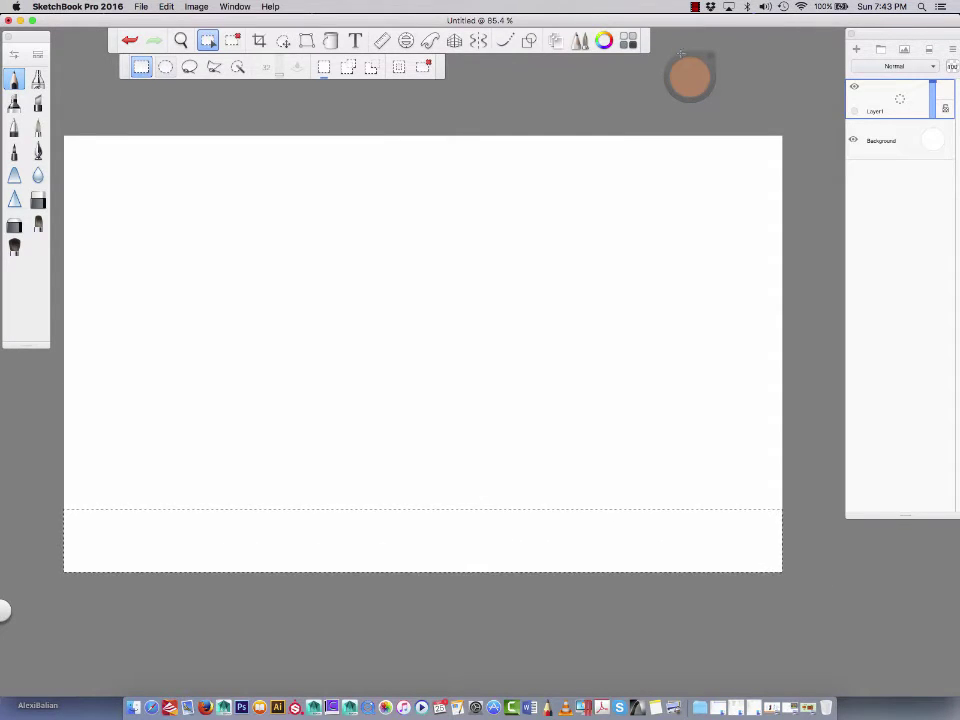
click(628, 40)
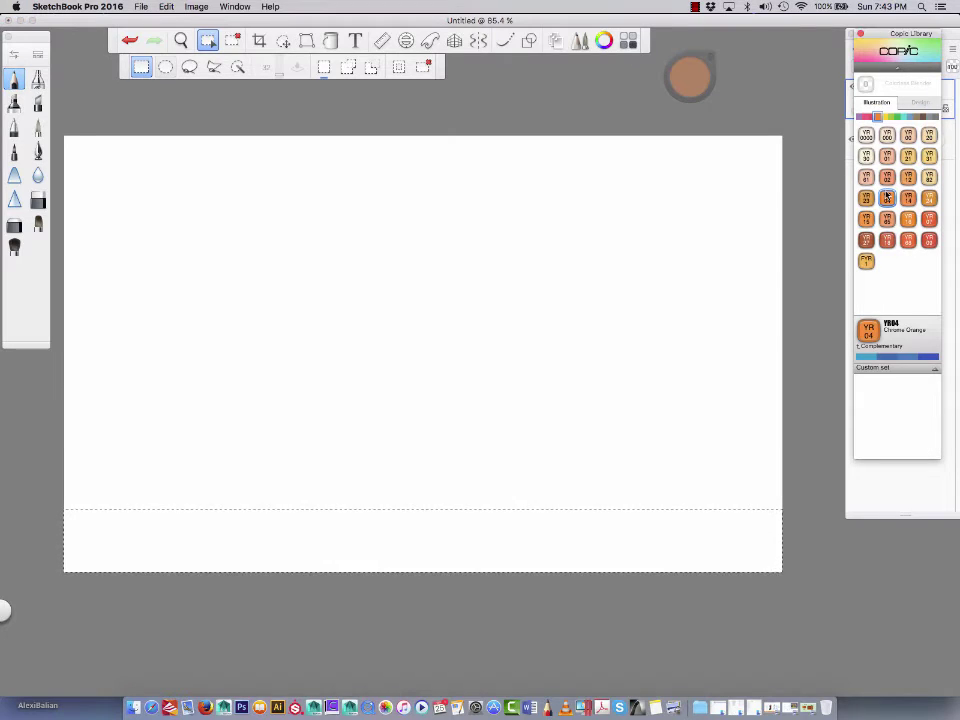
click(330, 40)
click(314, 539)
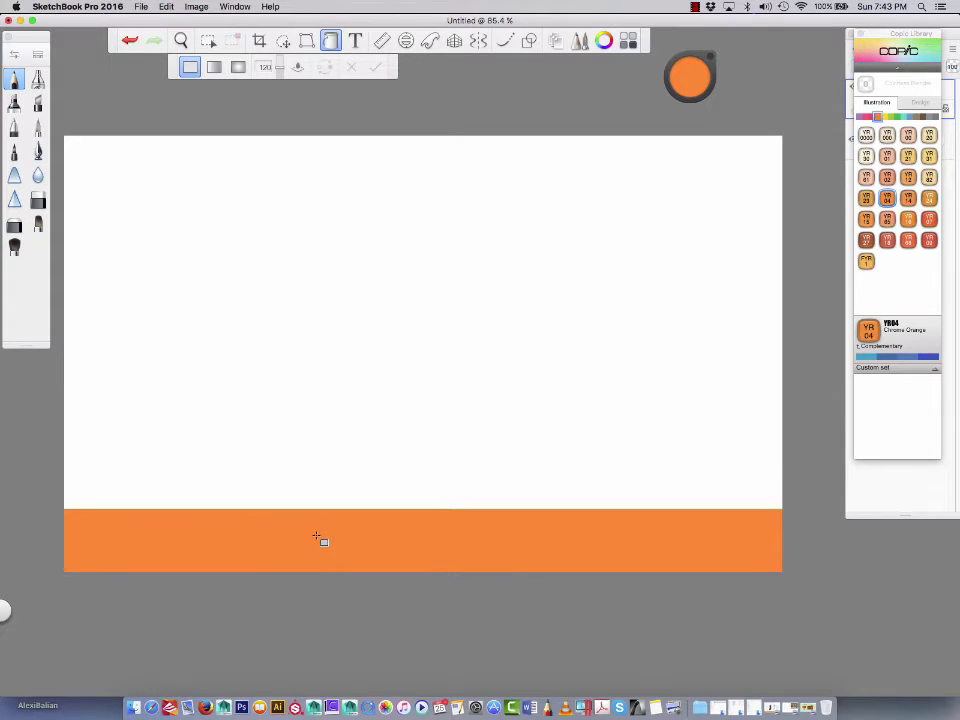
drag(876, 35, 774, 32)
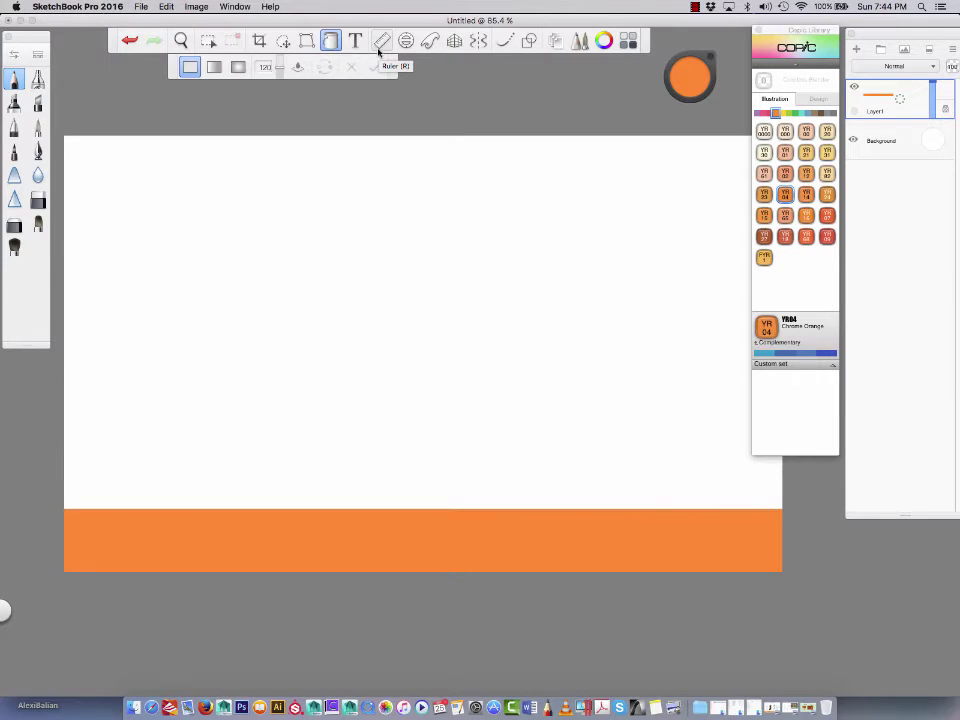
click(770, 707)
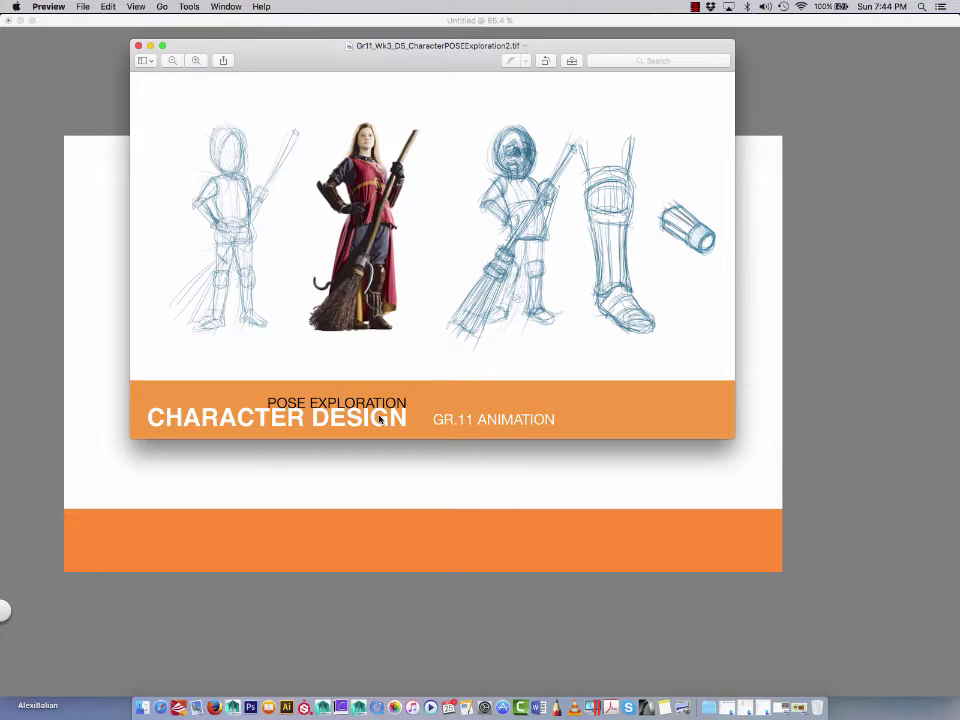
click(138, 45)
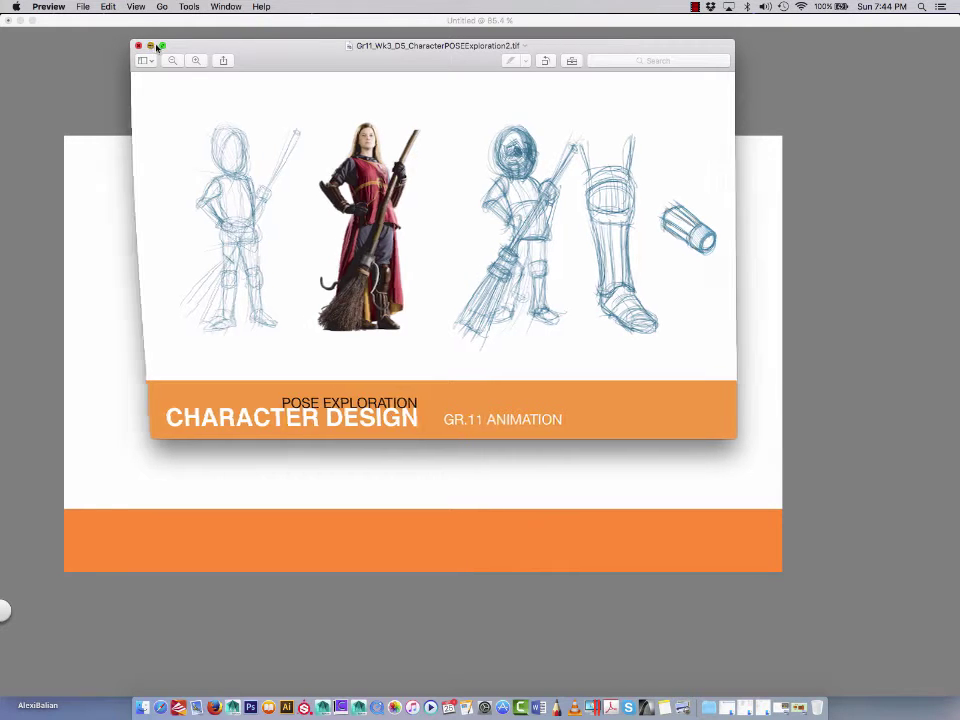
click(771, 707)
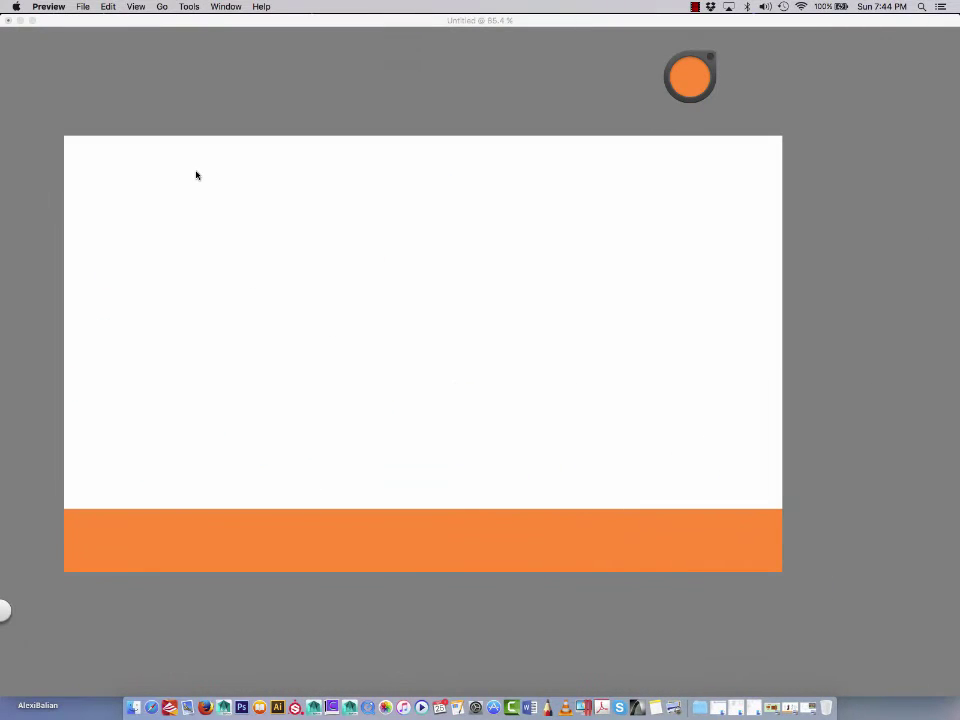
click(768, 706)
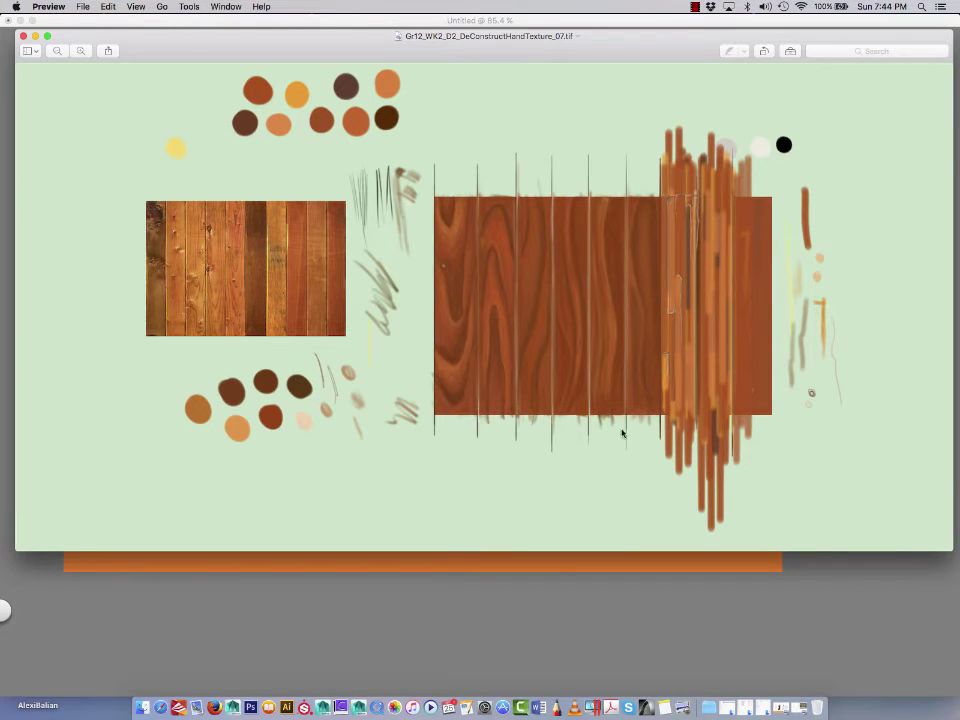
click(35, 36)
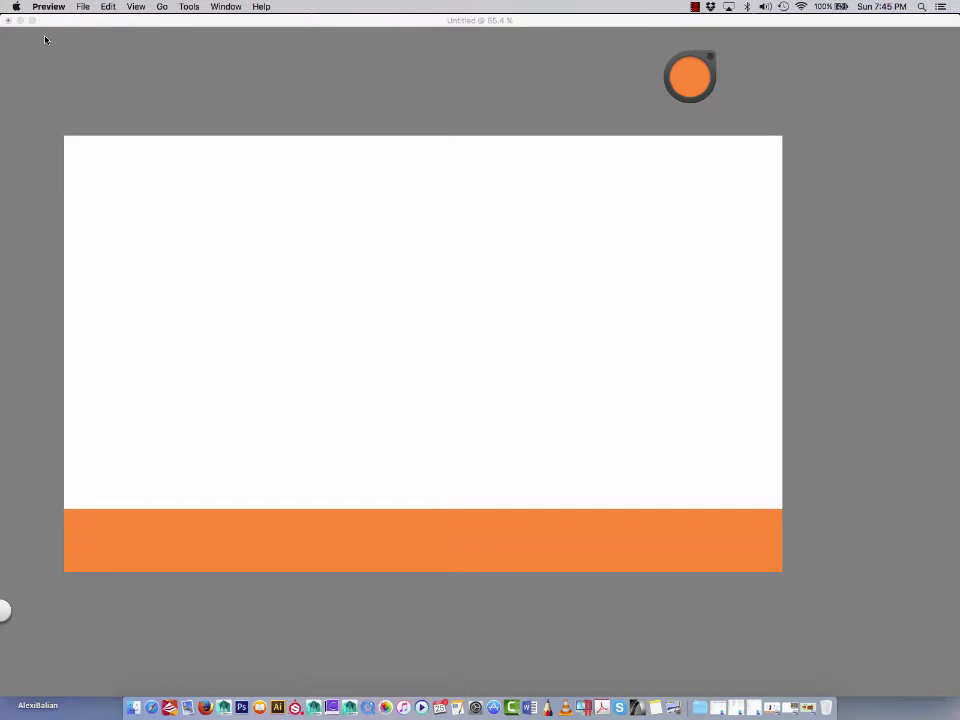
Undo the last action, add Layer2 above Layer1, and hide the orange Layer1.
click(211, 320)
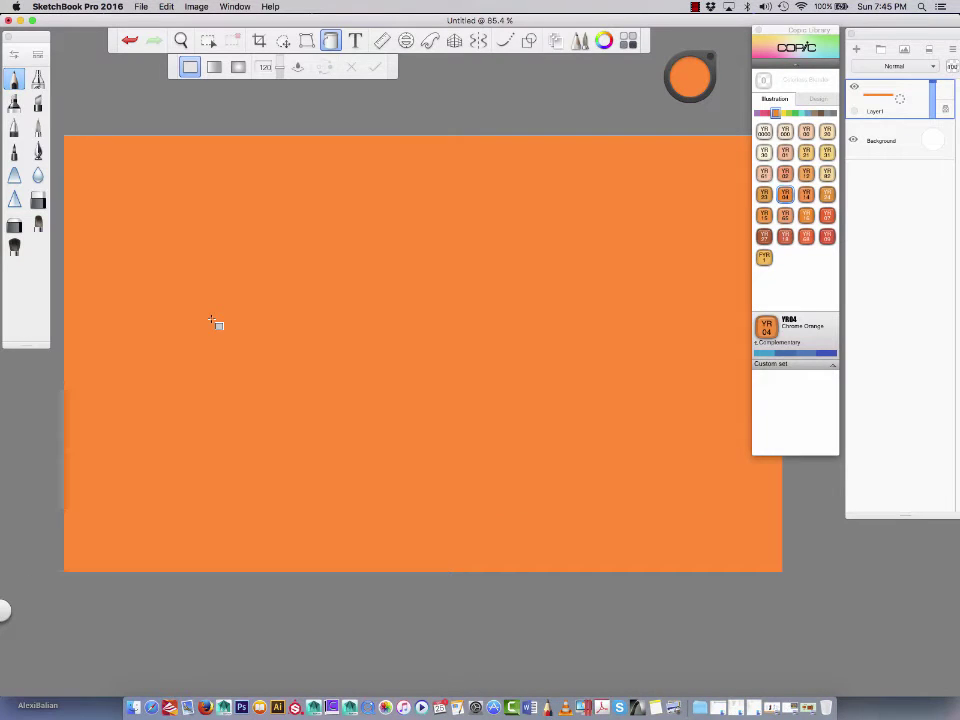
key(super+z)
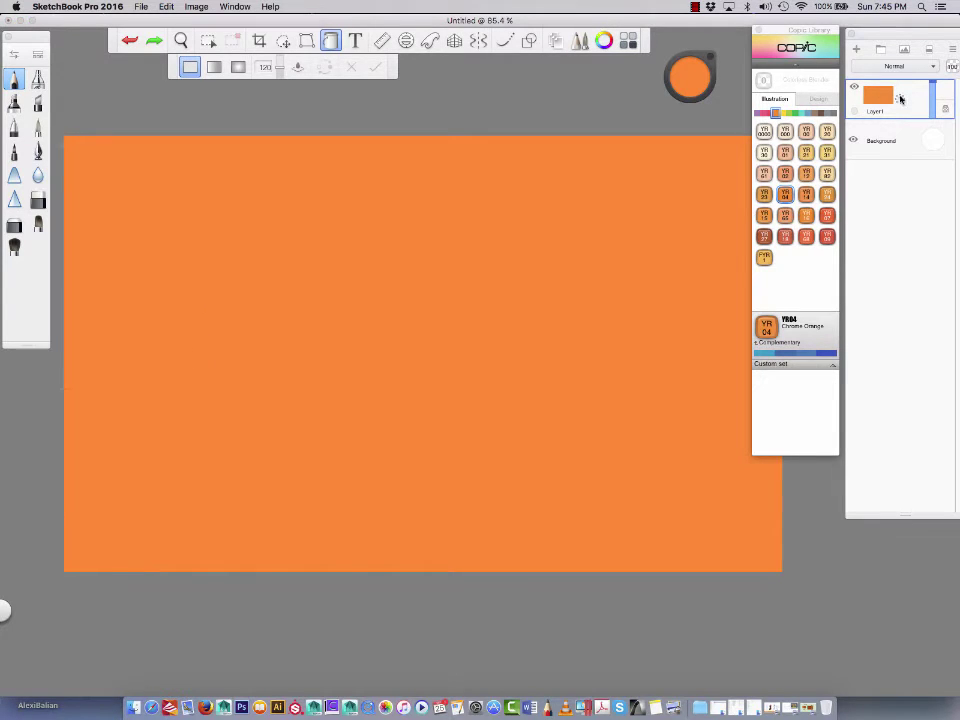
click(896, 95)
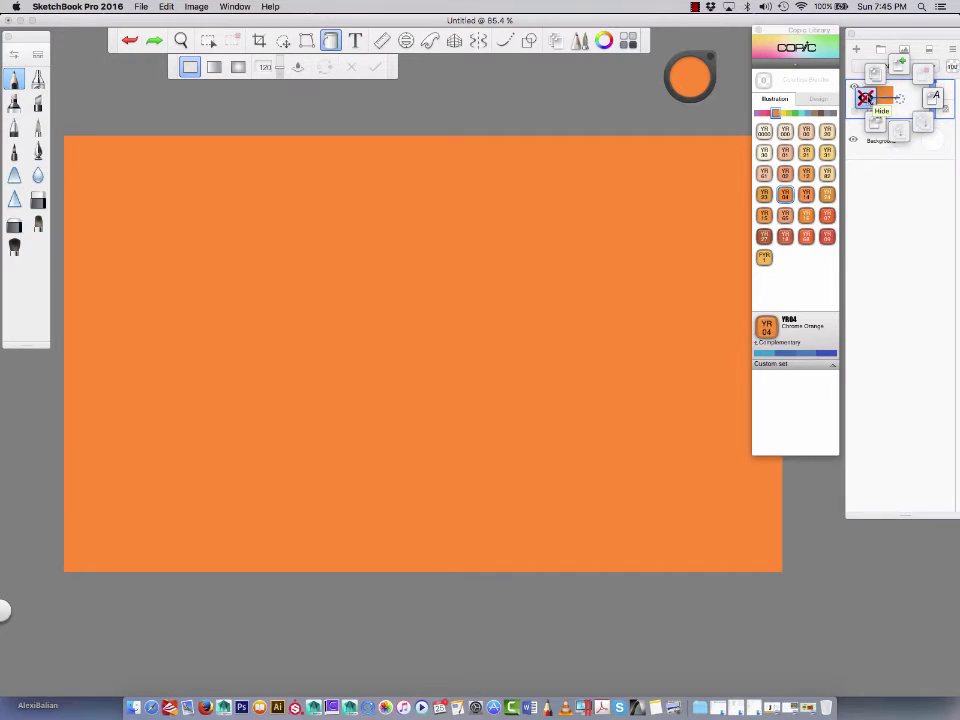
click(924, 72)
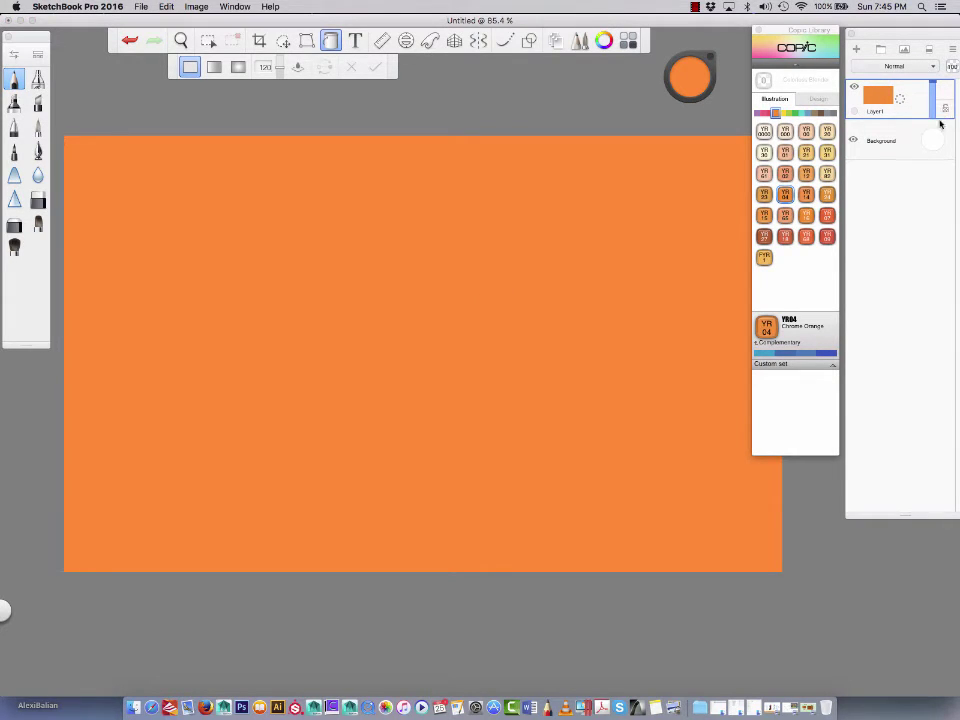
click(901, 98)
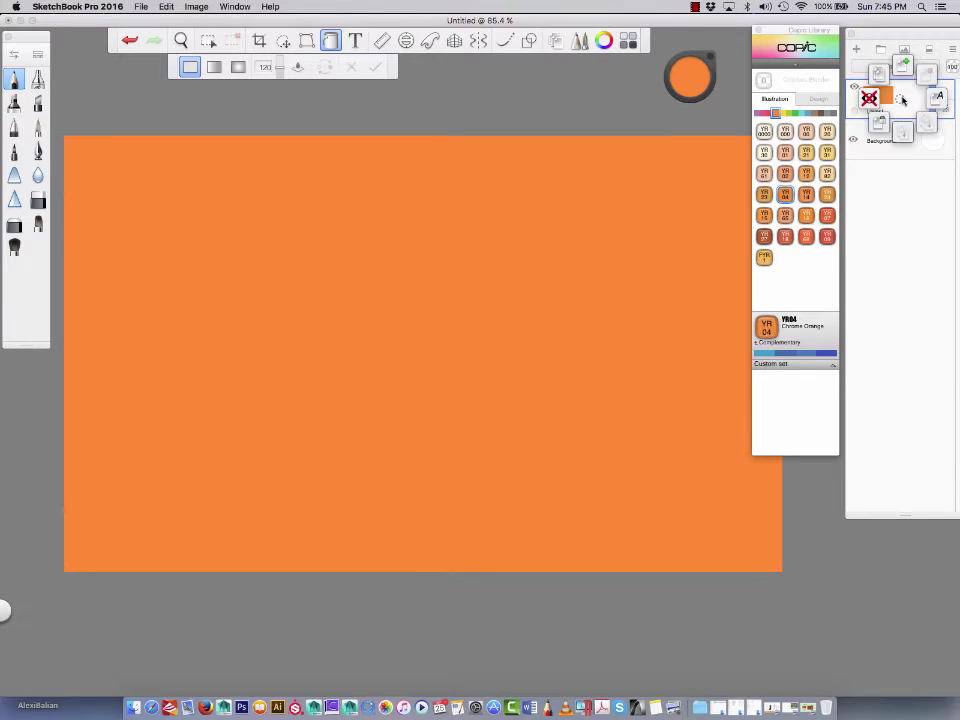
click(903, 96)
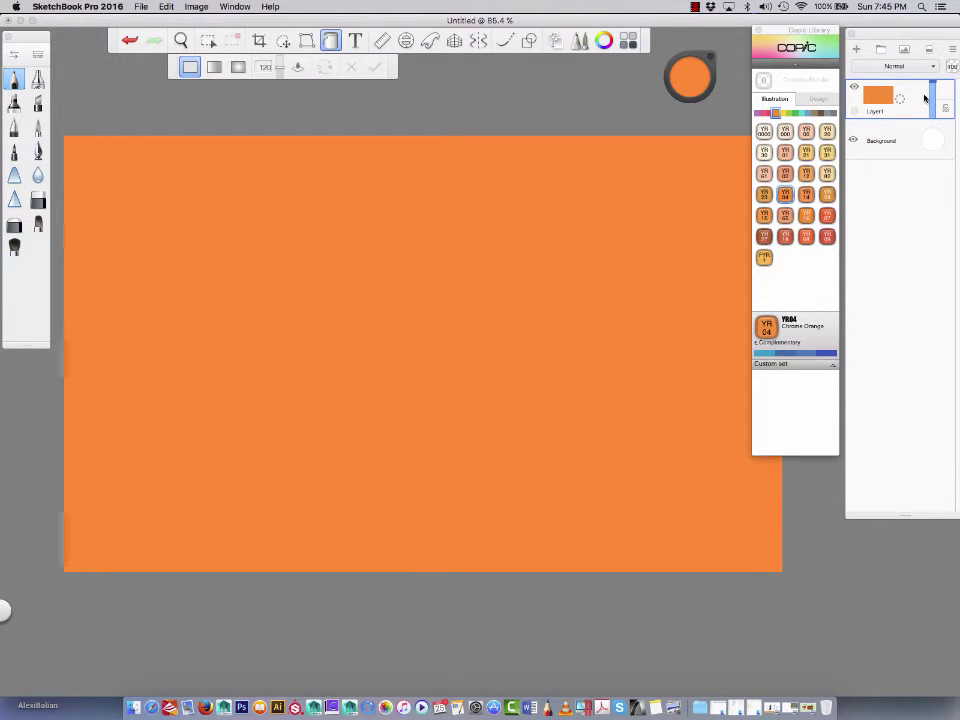
click(857, 48)
click(853, 126)
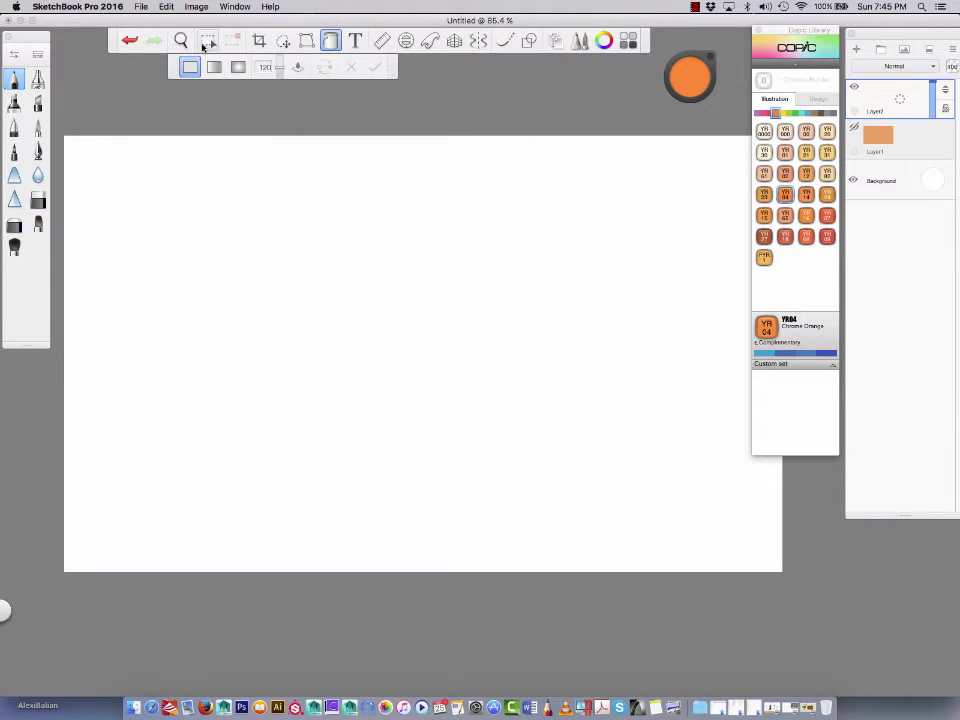
Select a strip across the bottom of Layer2 and fill it with Chrome Orange.
click(208, 40)
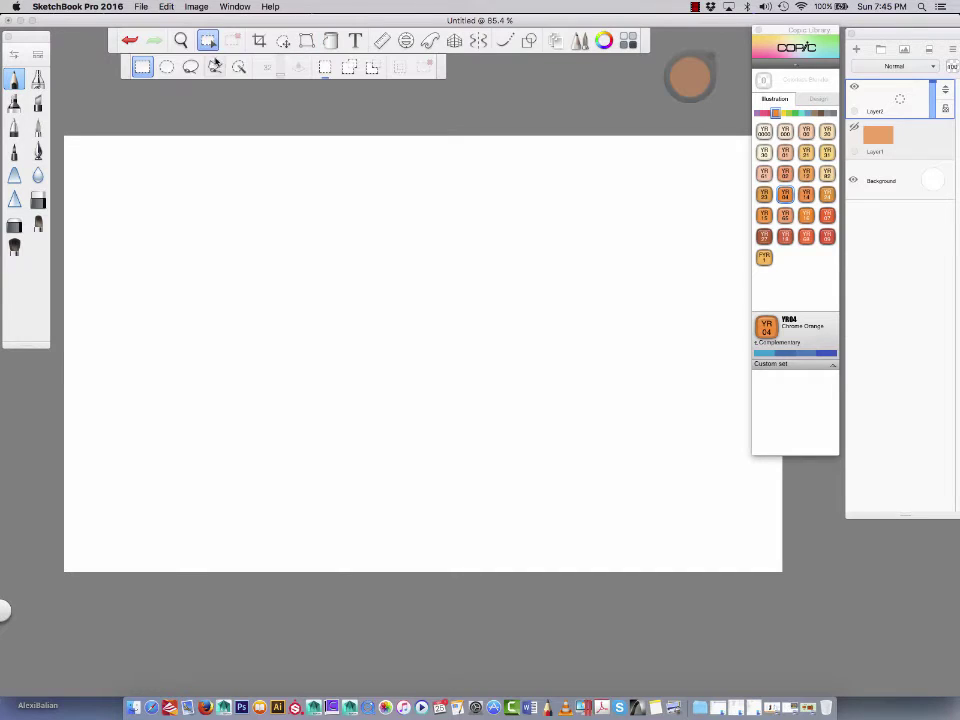
drag(471, 551, 788, 491)
click(330, 40)
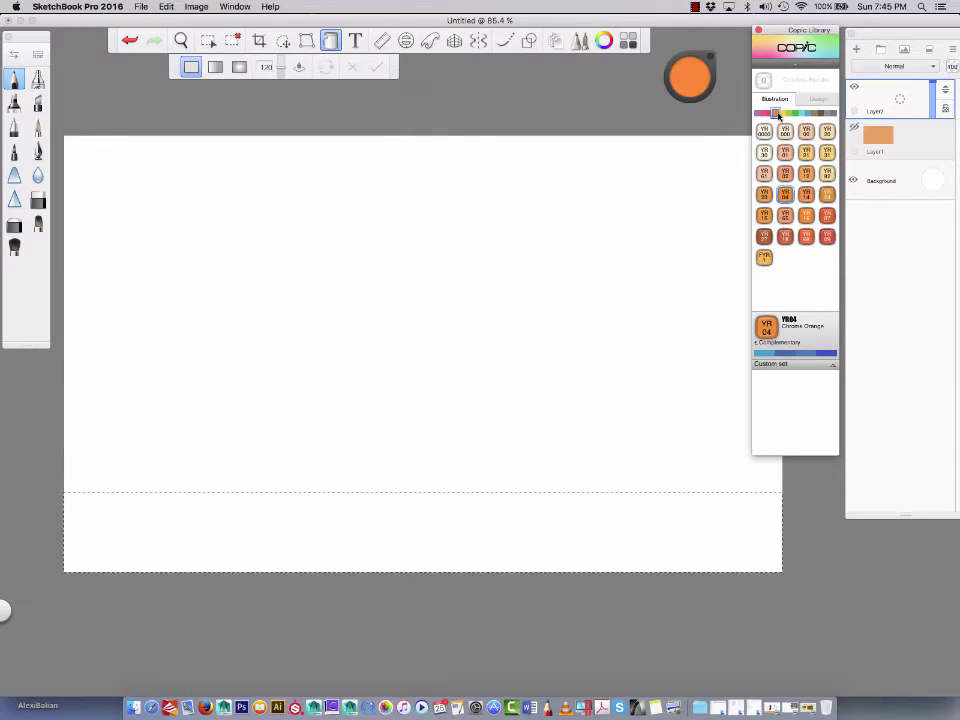
click(541, 538)
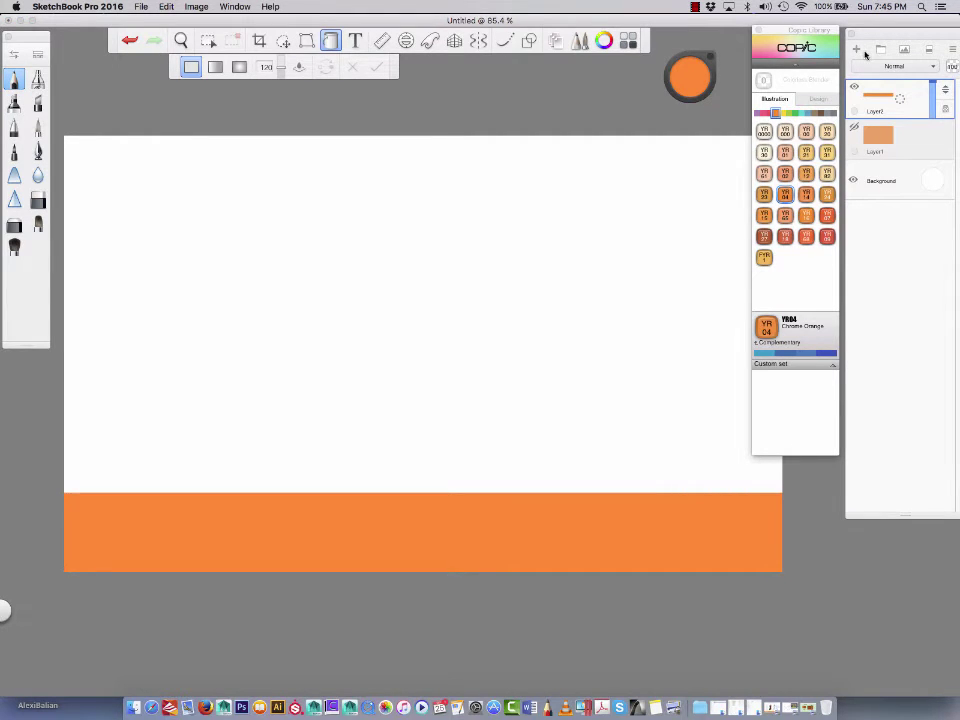
Start a text layer set to Arial Black at size 72.
click(355, 40)
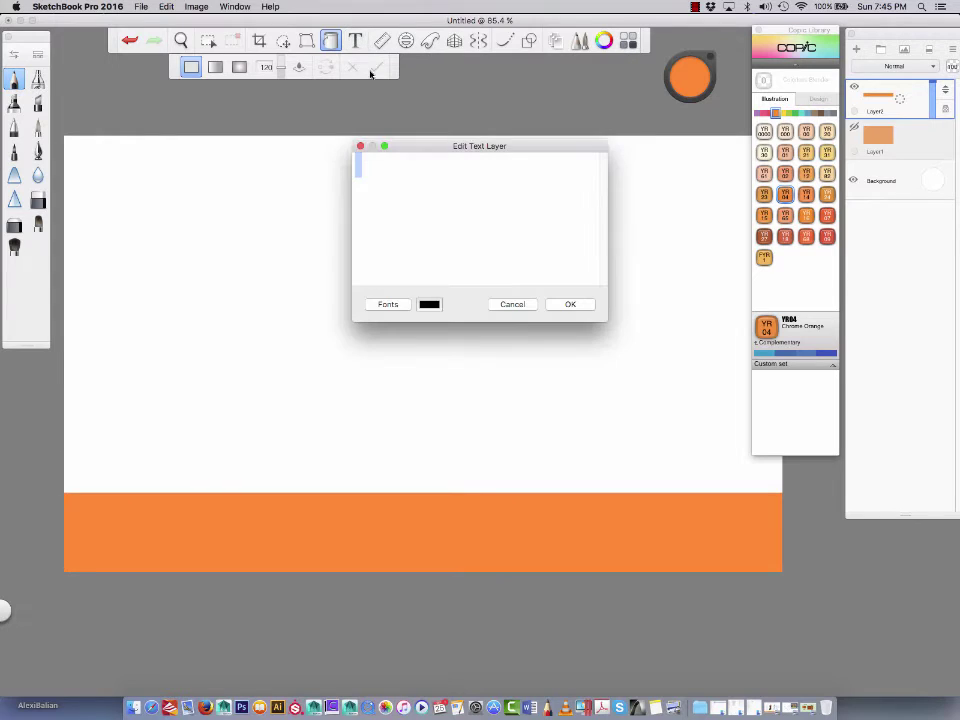
click(388, 305)
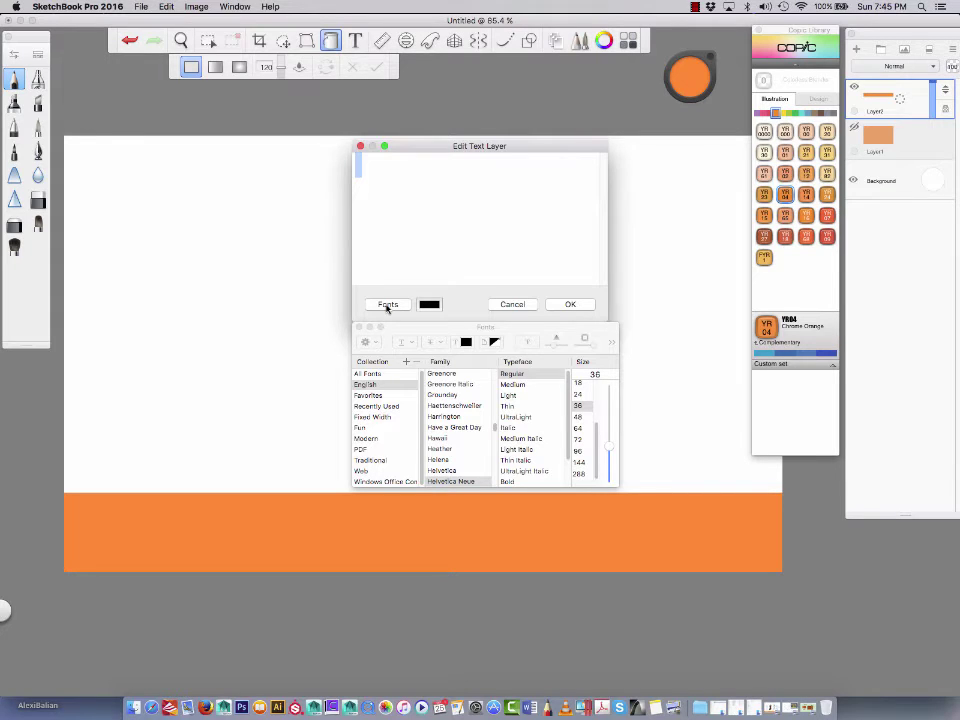
scroll(497, 426, up, 10)
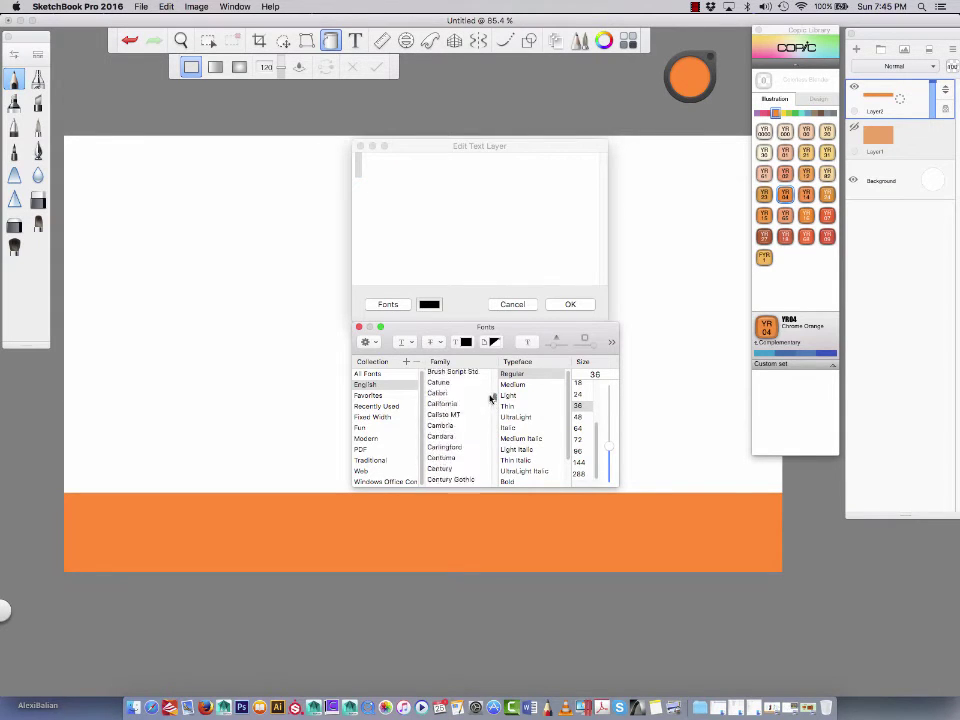
scroll(450, 420, up, 10)
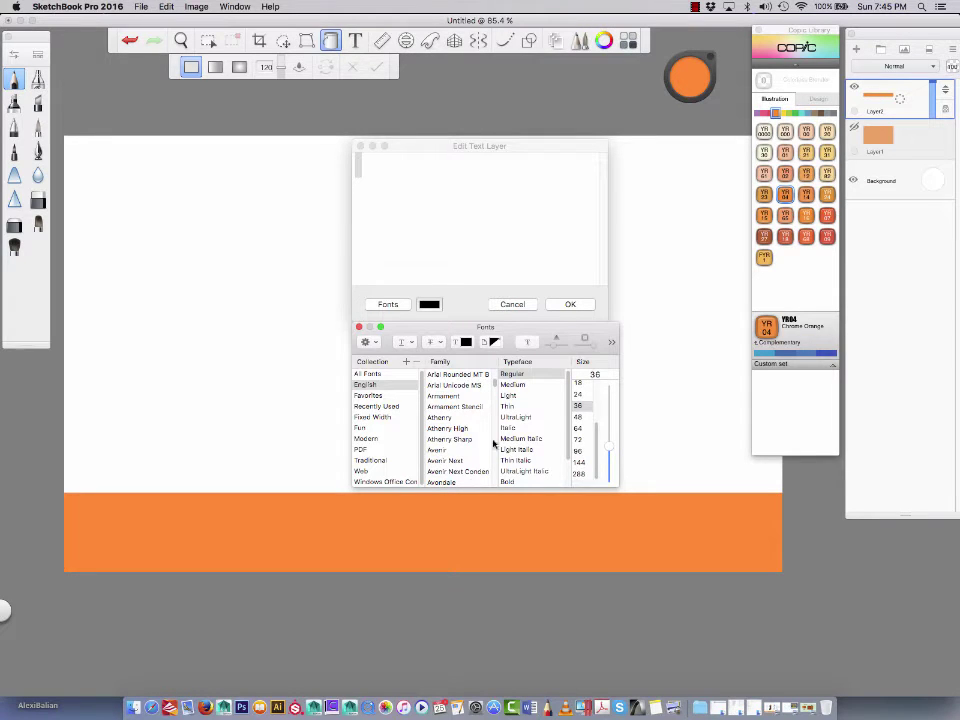
scroll(490, 420, up, 5)
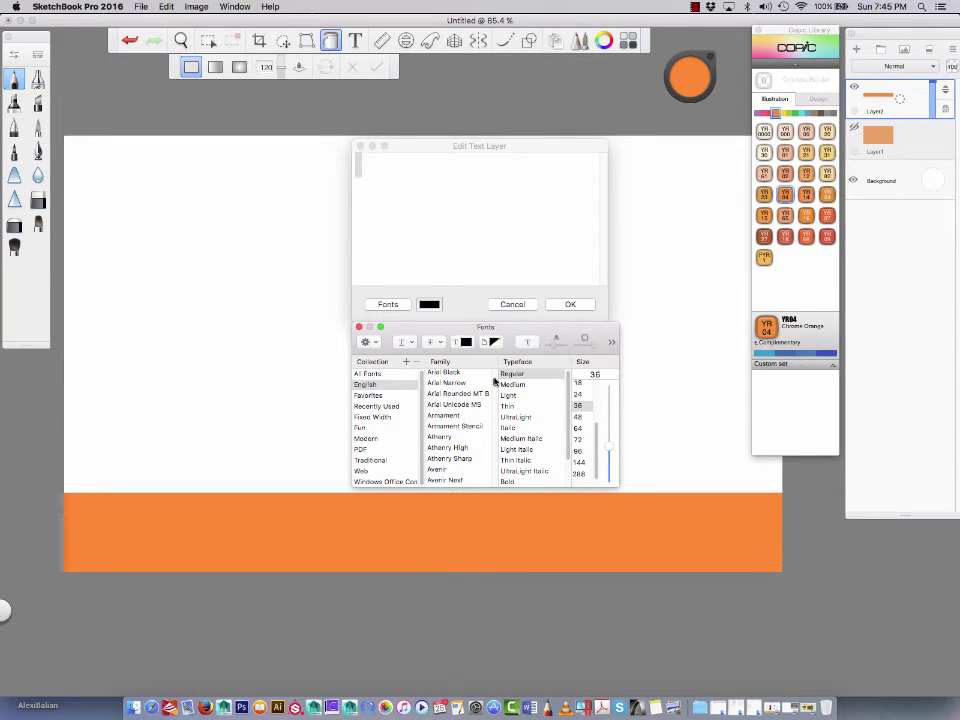
click(440, 372)
click(582, 440)
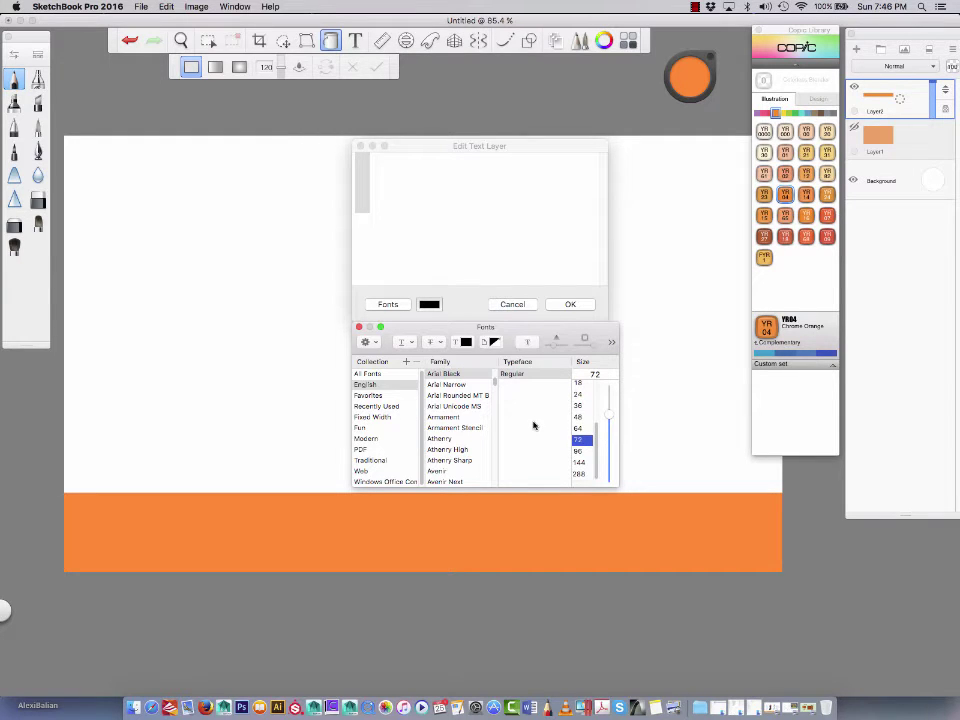
Enter CONCEPT SKETCHES and move it onto the left side of the orange banner.
click(365, 182)
text(CONCEPT)
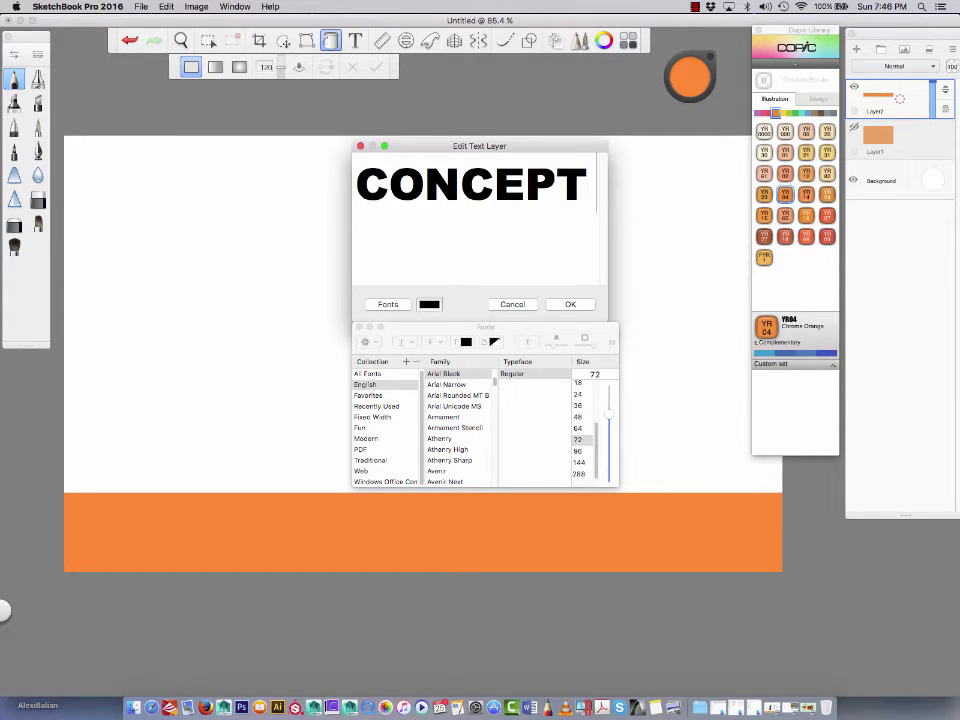
text(SKETCHES)
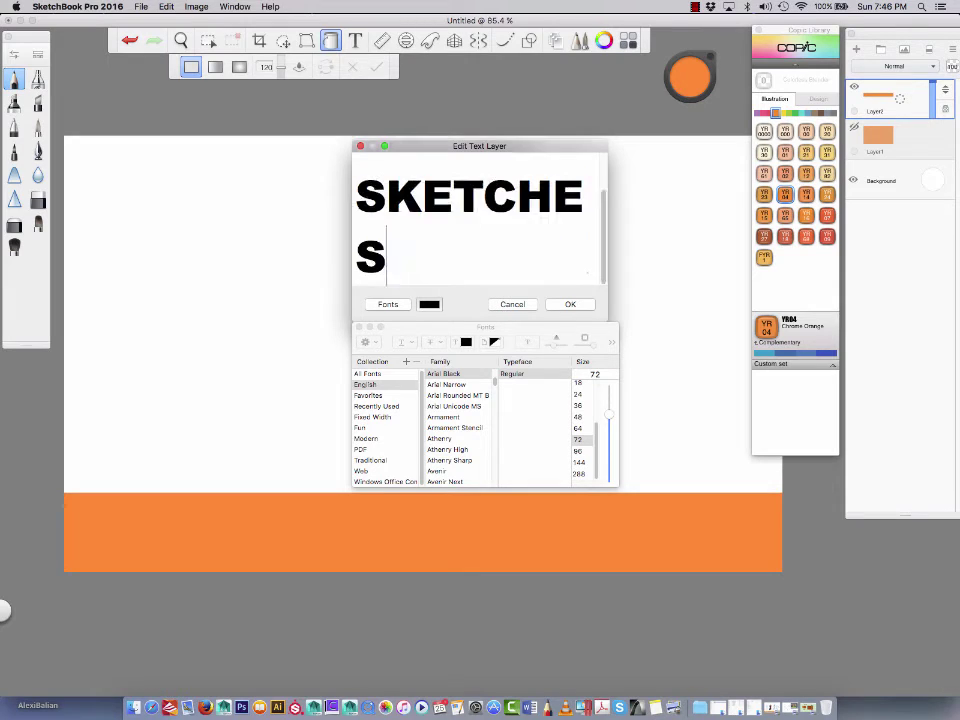
key(Return)
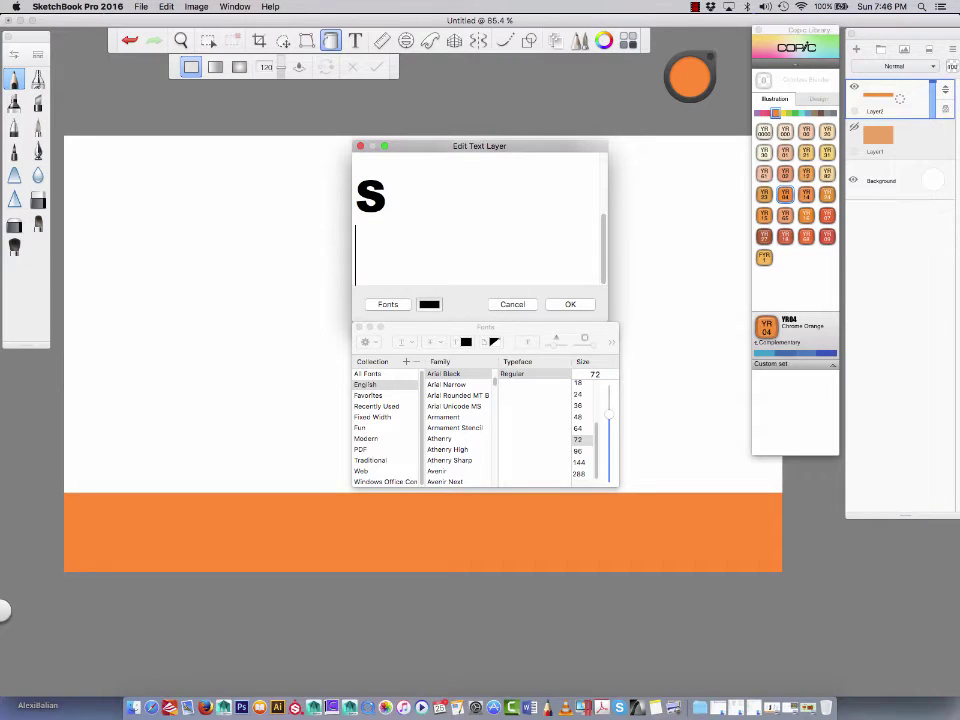
click(561, 304)
mouse_move(505, 343)
mouse_down()
mouse_move(331, 373)
mouse_move(321, 444)
mouse_move(204, 570)
mouse_up()
key(Return)
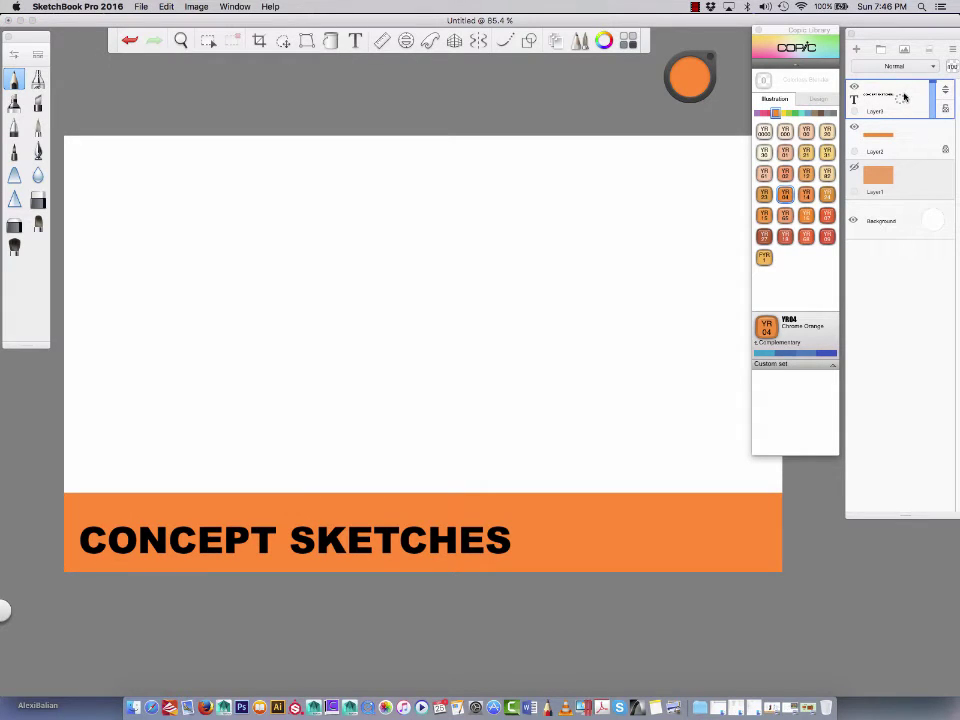
Open the title text for editing, widen the editor and select all the text.
drag(904, 97, 928, 121)
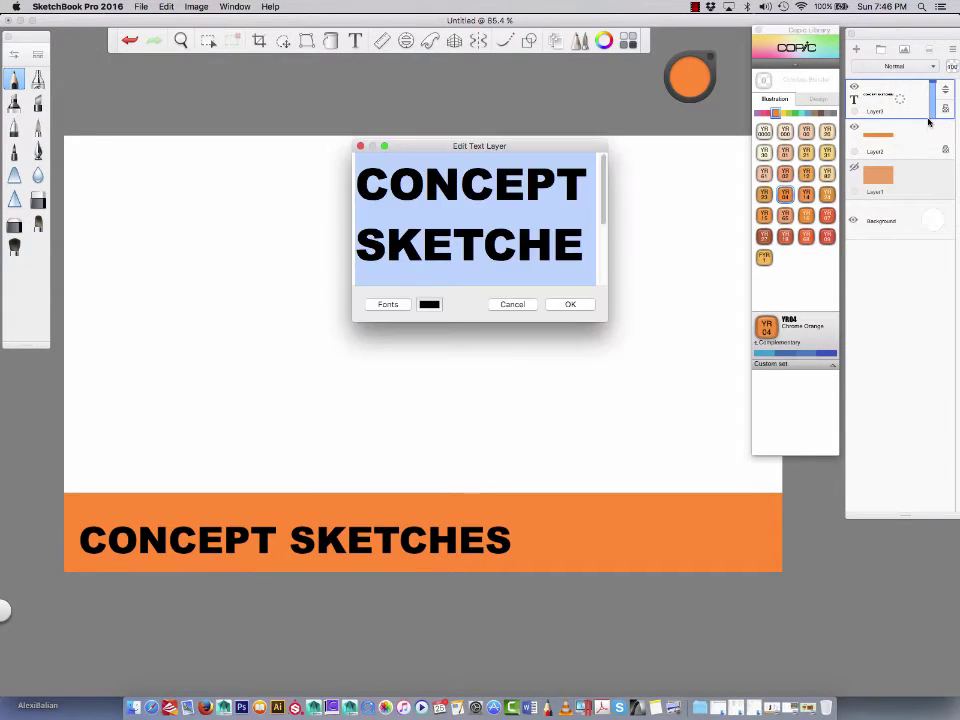
click(590, 250)
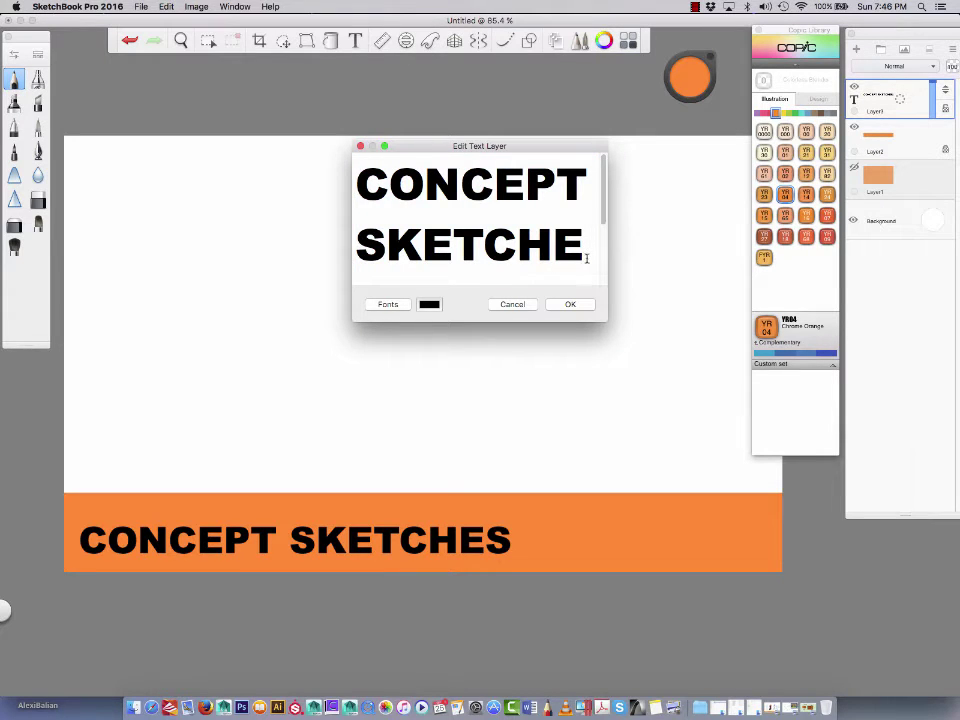
mouse_move(604, 323)
mouse_down()
mouse_move(641, 459)
mouse_move(701, 446)
mouse_move(708, 430)
mouse_up()
triple_click(352, 185)
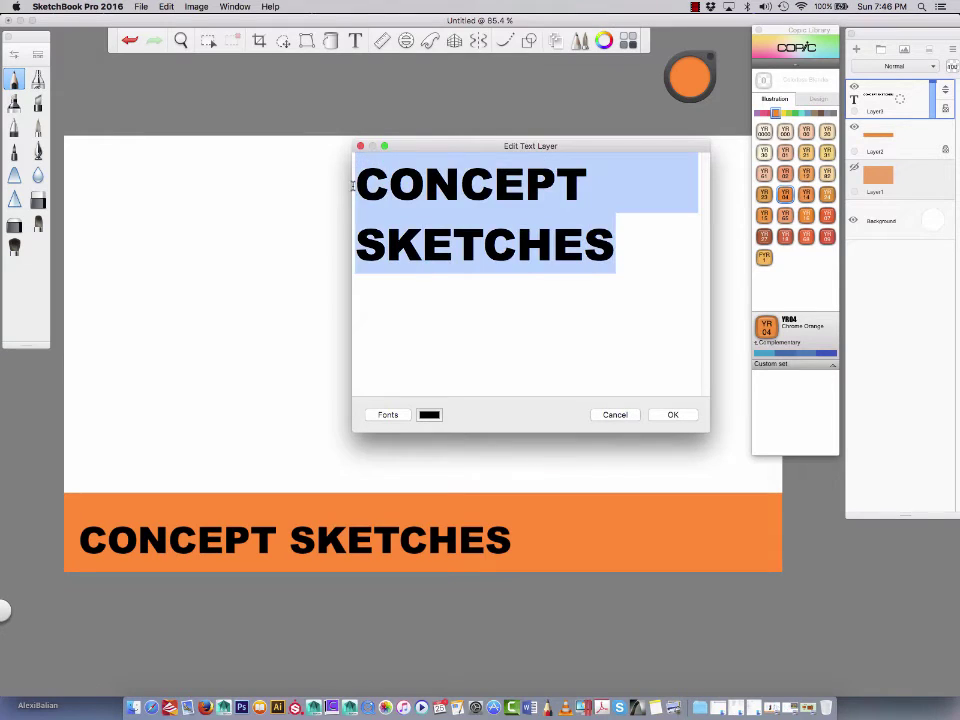
click(430, 415)
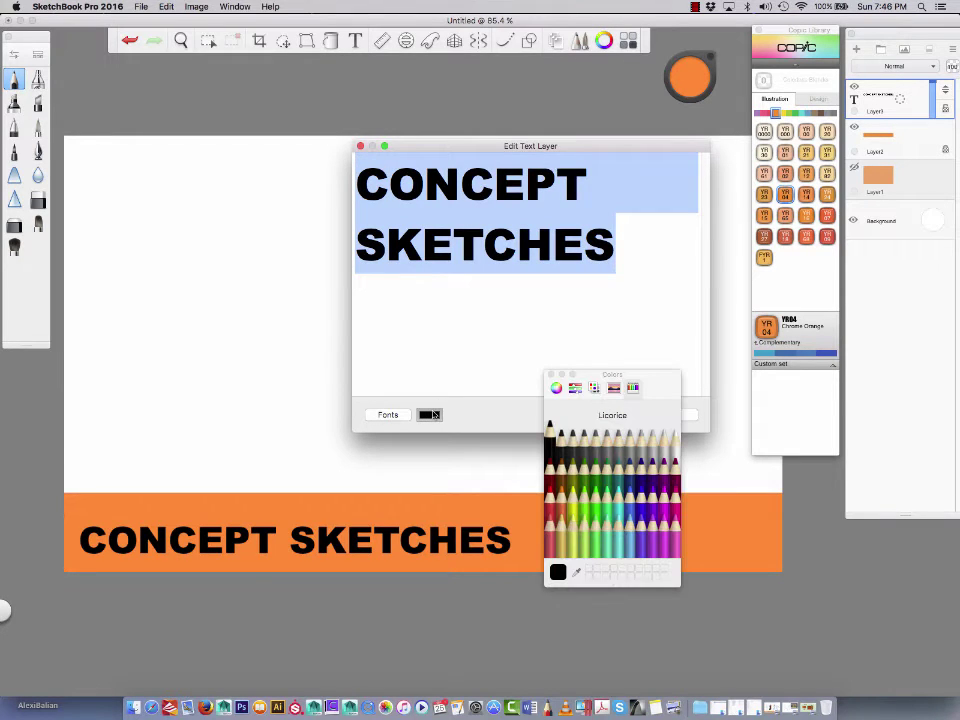
click(388, 415)
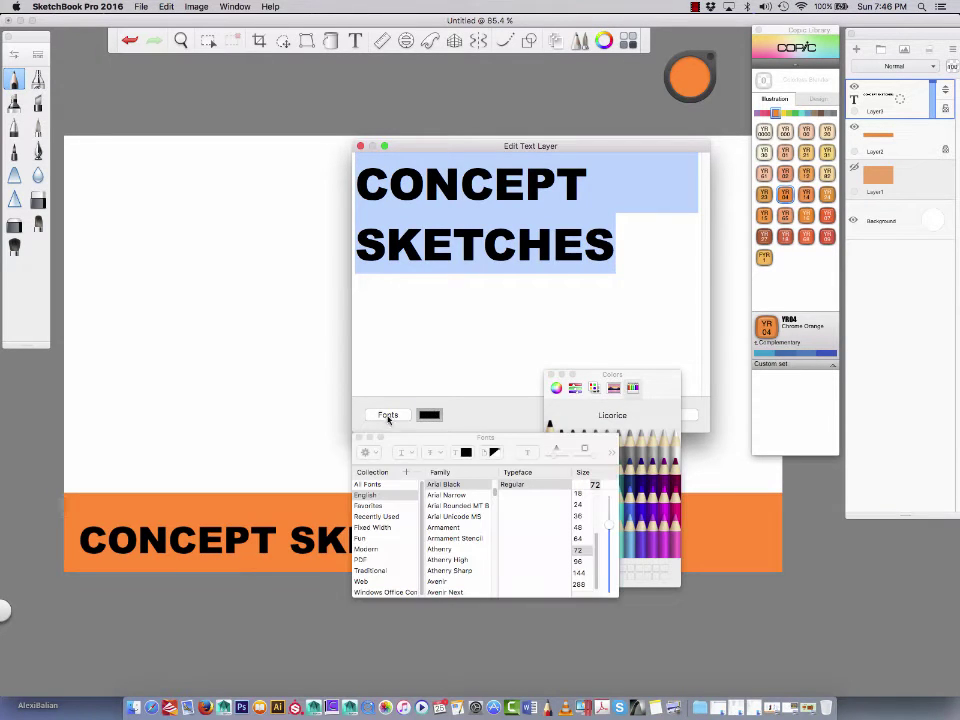
click(551, 375)
click(503, 531)
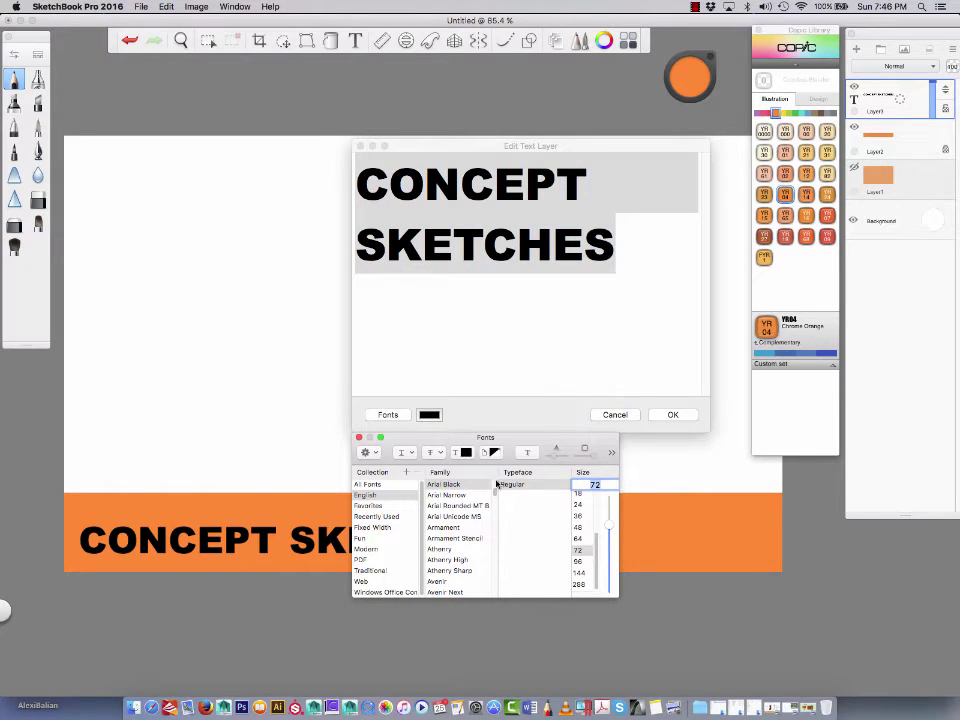
Change the title font to Avenir and shift it slightly left on the banner.
scroll(494, 494, up, 2)
scroll(492, 490, down, 4)
scroll(490, 486, up, 1)
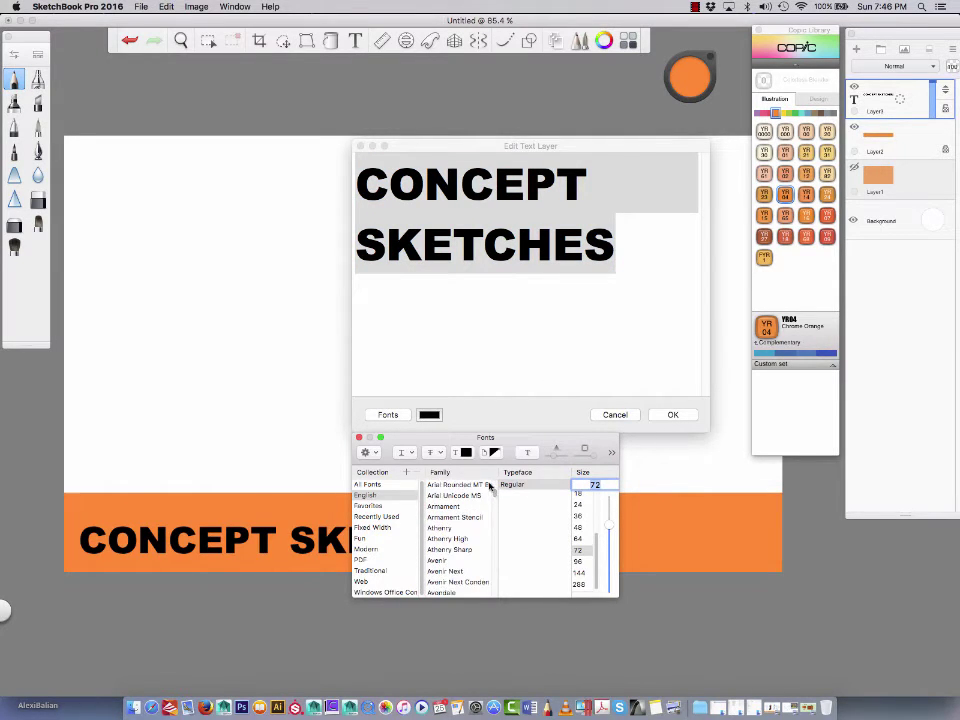
scroll(433, 561, up, 1)
click(435, 560)
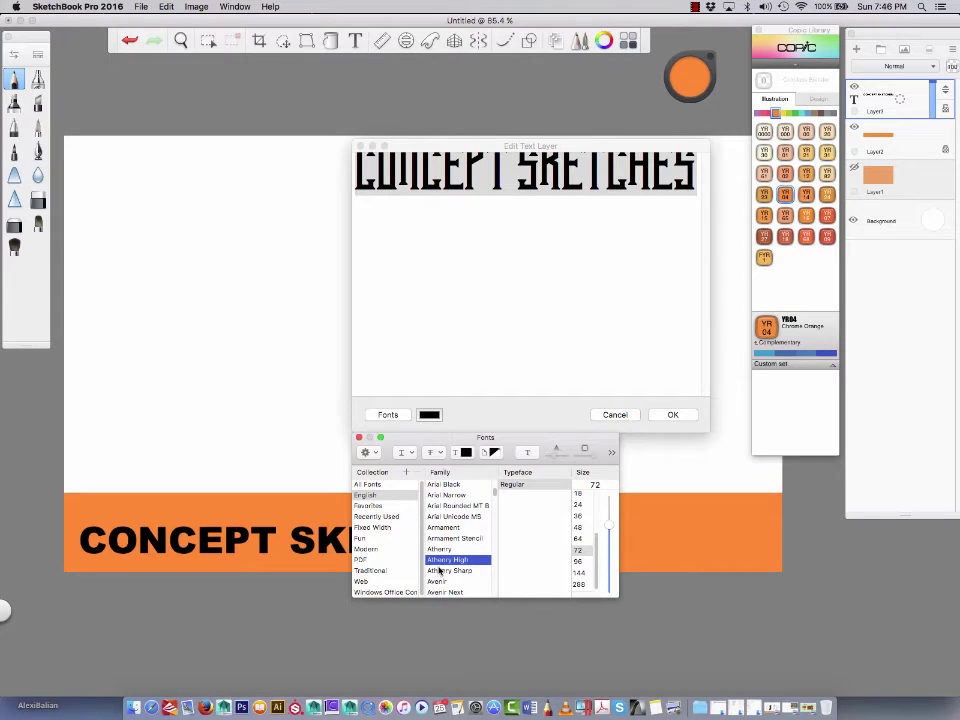
click(436, 581)
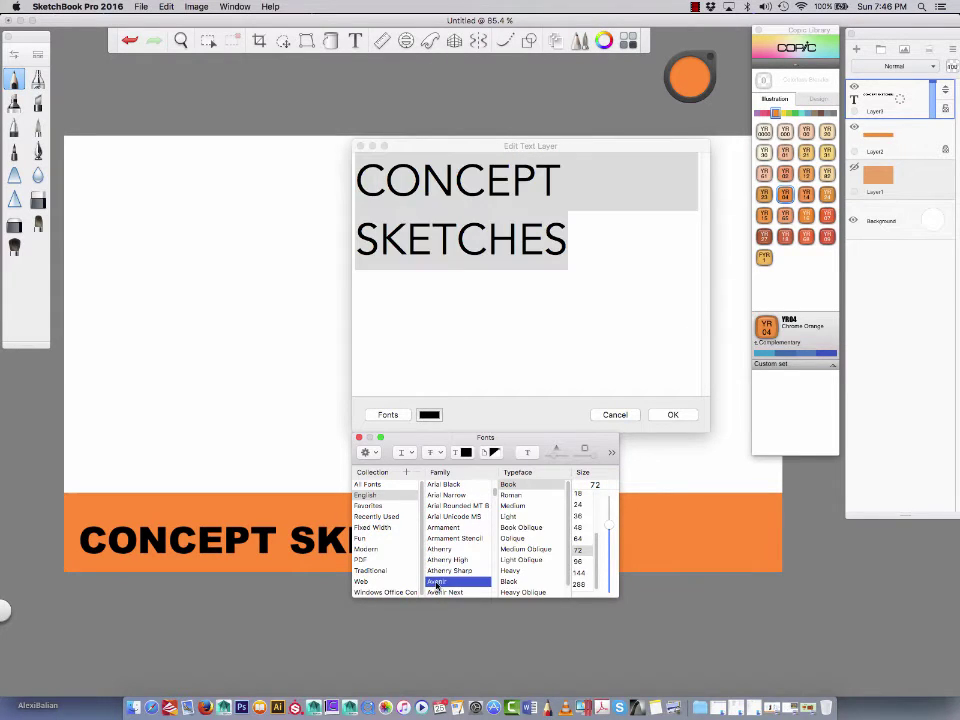
click(672, 415)
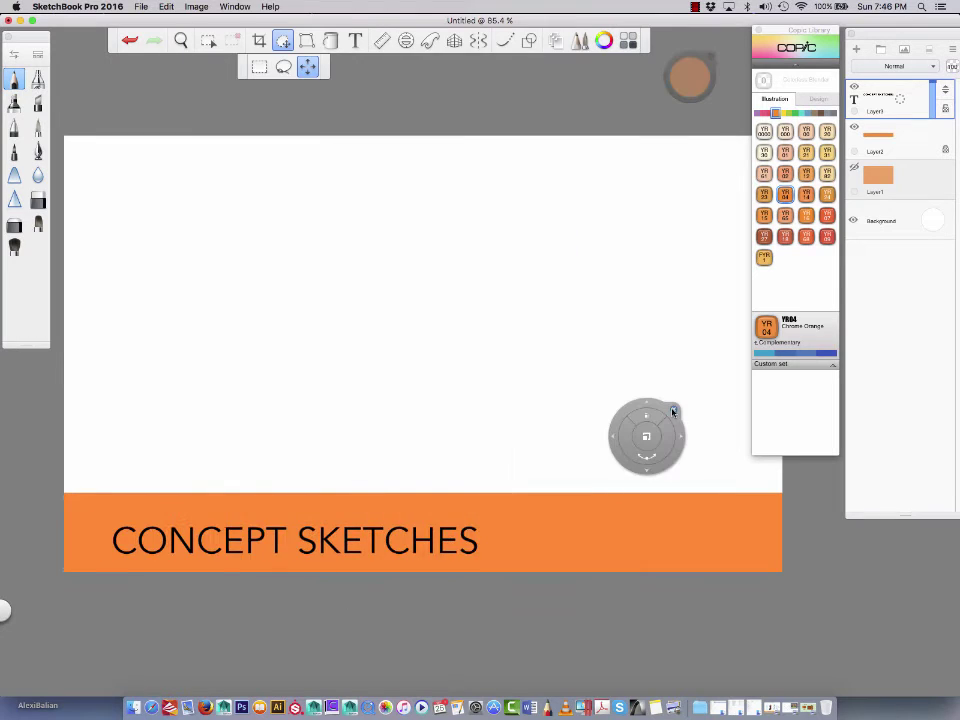
drag(671, 407, 189, 561)
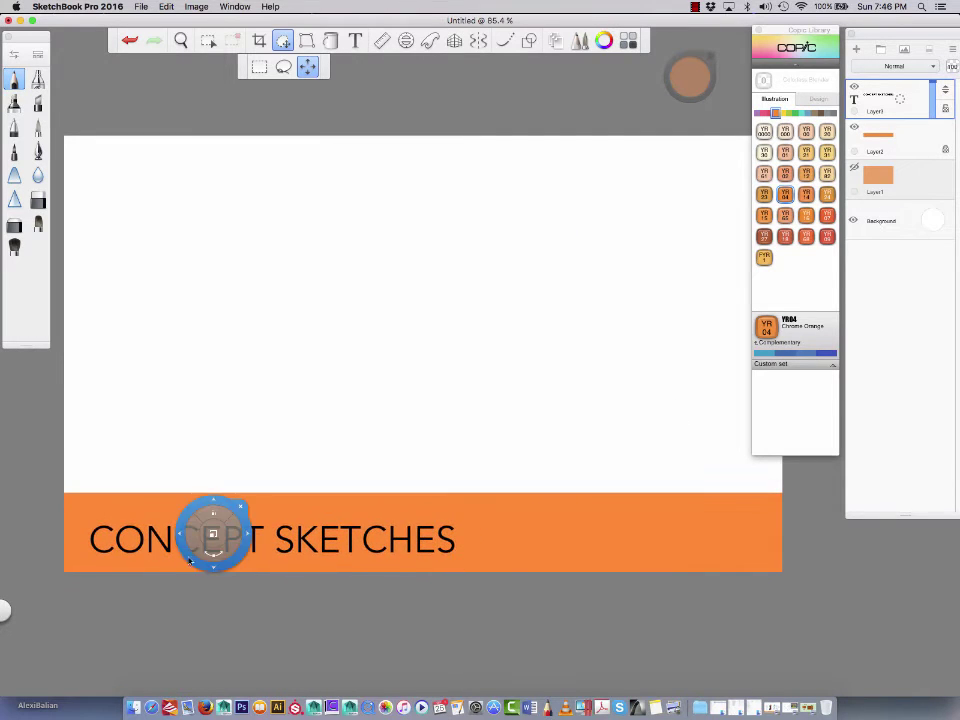
click(245, 505)
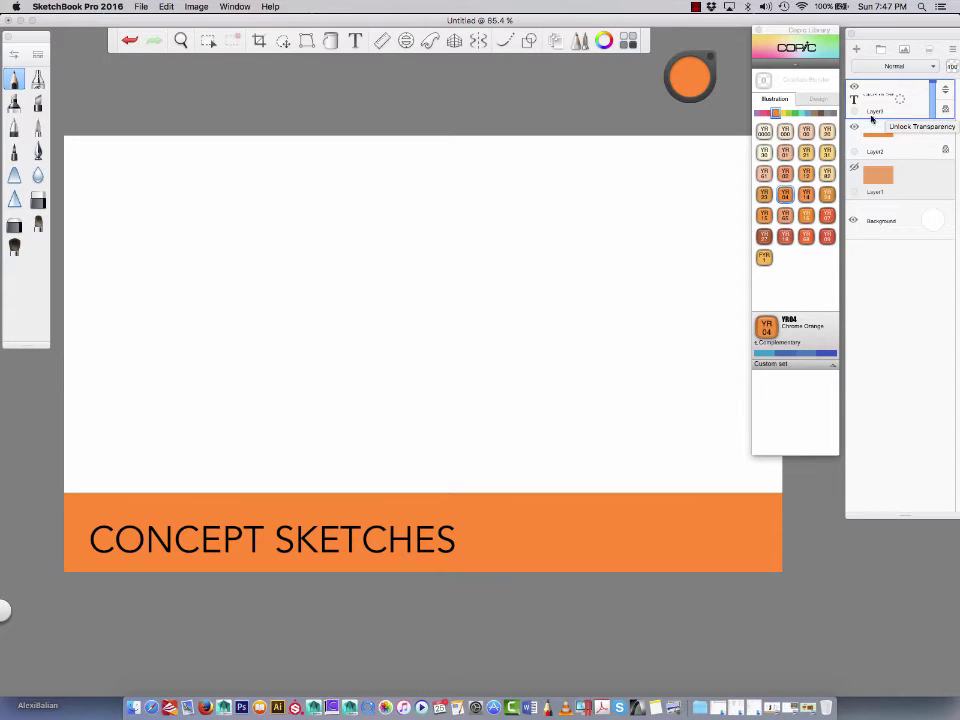
Duplicate the CONCEPT SKETCHES text layer and open the copy for editing.
click(897, 99)
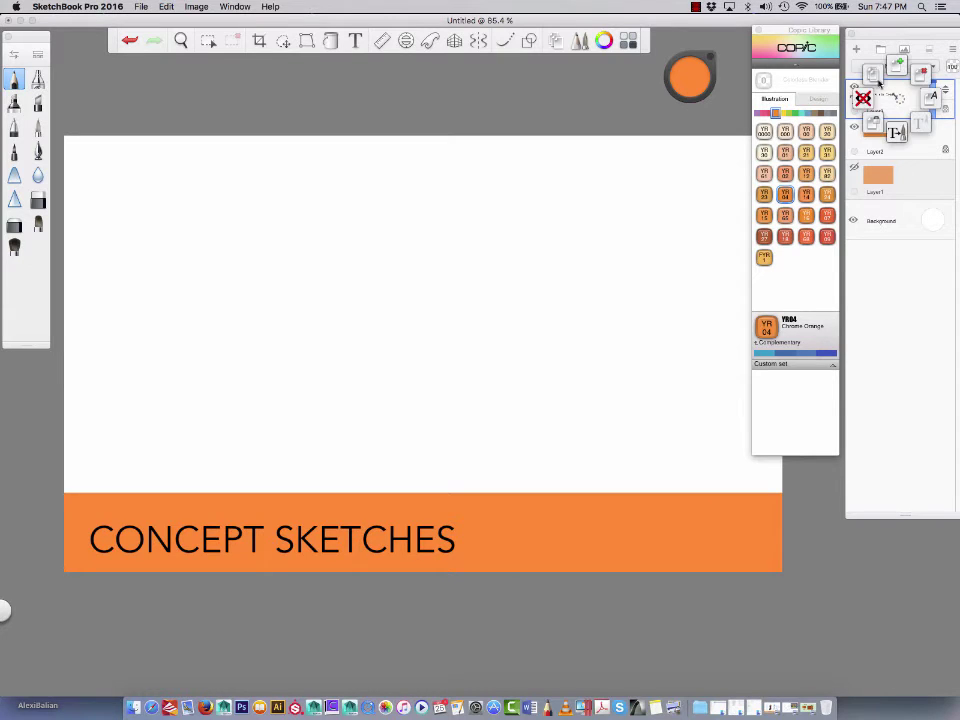
click(873, 73)
click(898, 99)
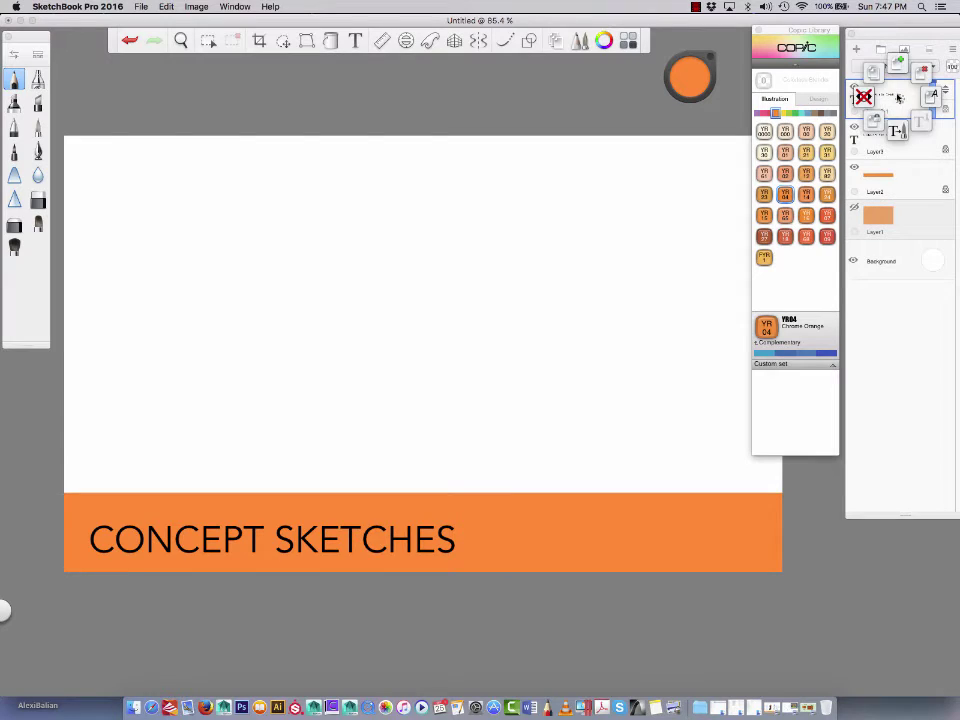
click(893, 104)
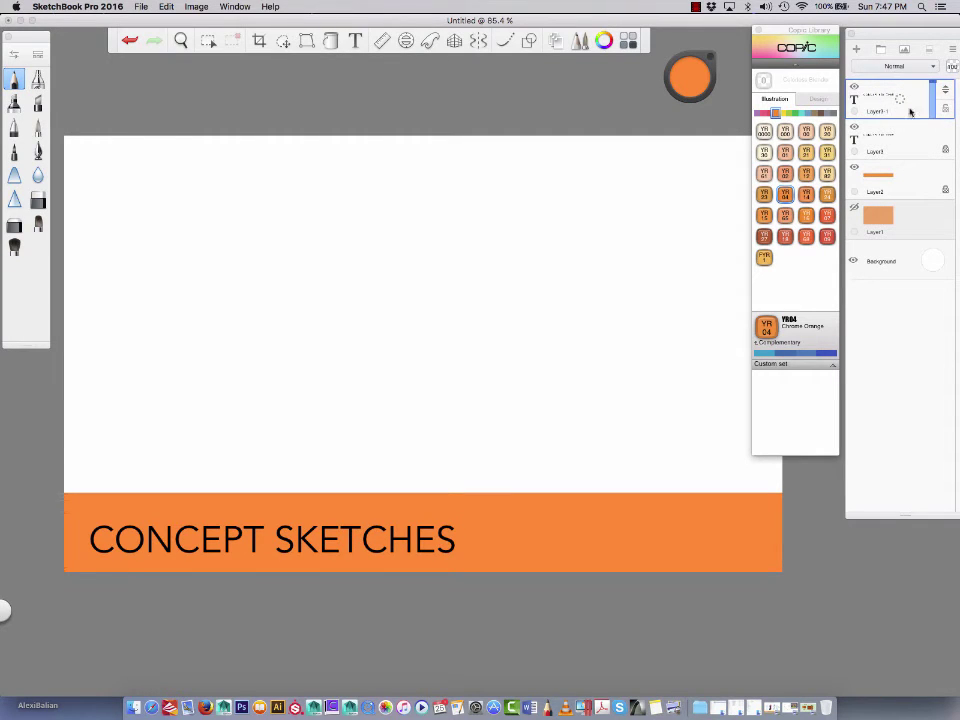
click(910, 111)
click(921, 125)
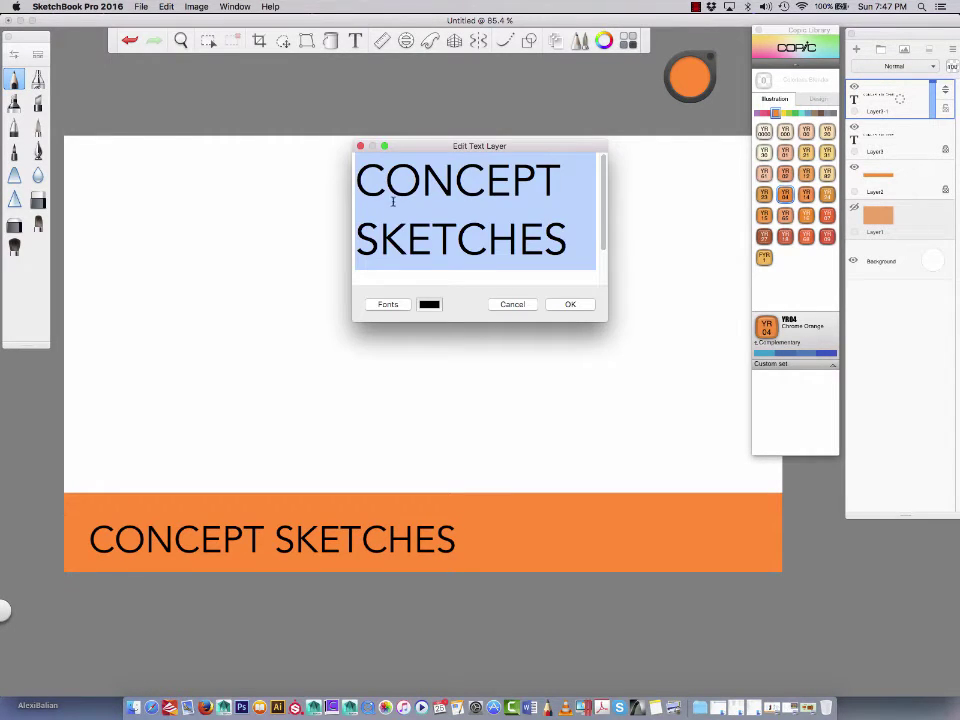
Replace the copy's text with TECH DESIGN at size 48 and move it onto the banner.
mouse_move(567, 243)
mouse_down()
mouse_move(381, 240)
mouse_move(354, 160)
mouse_up()
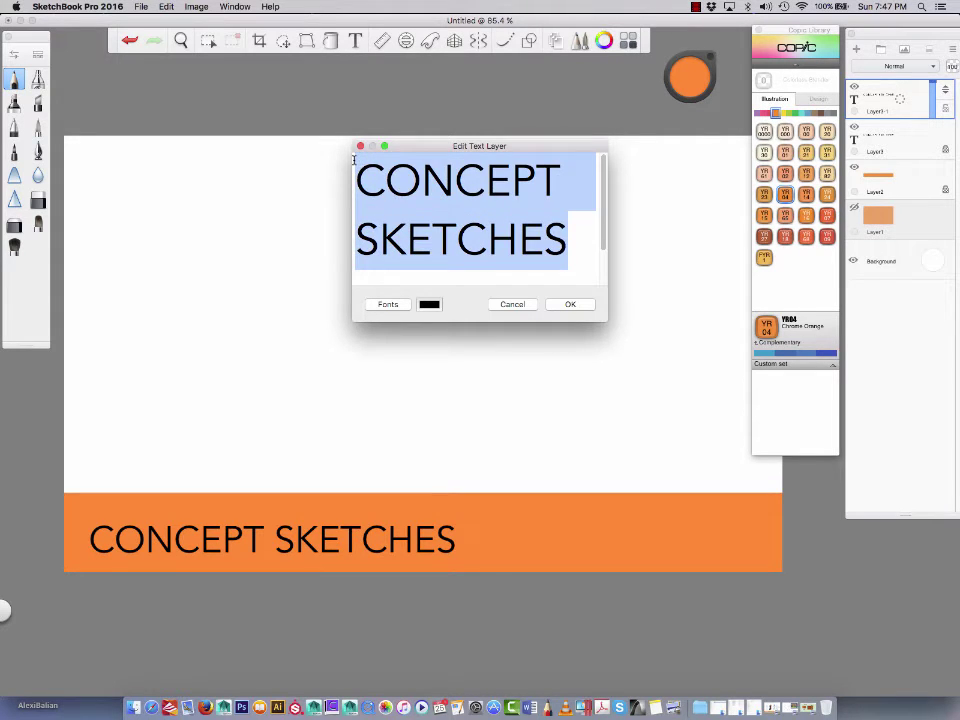
text(TECH)
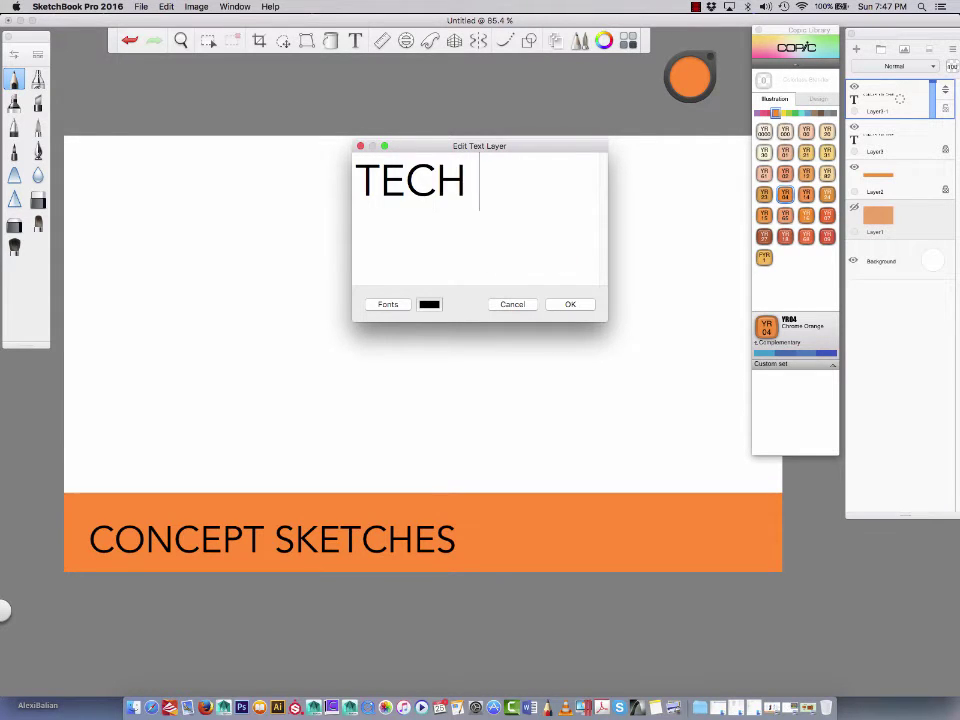
text( DESIGN)
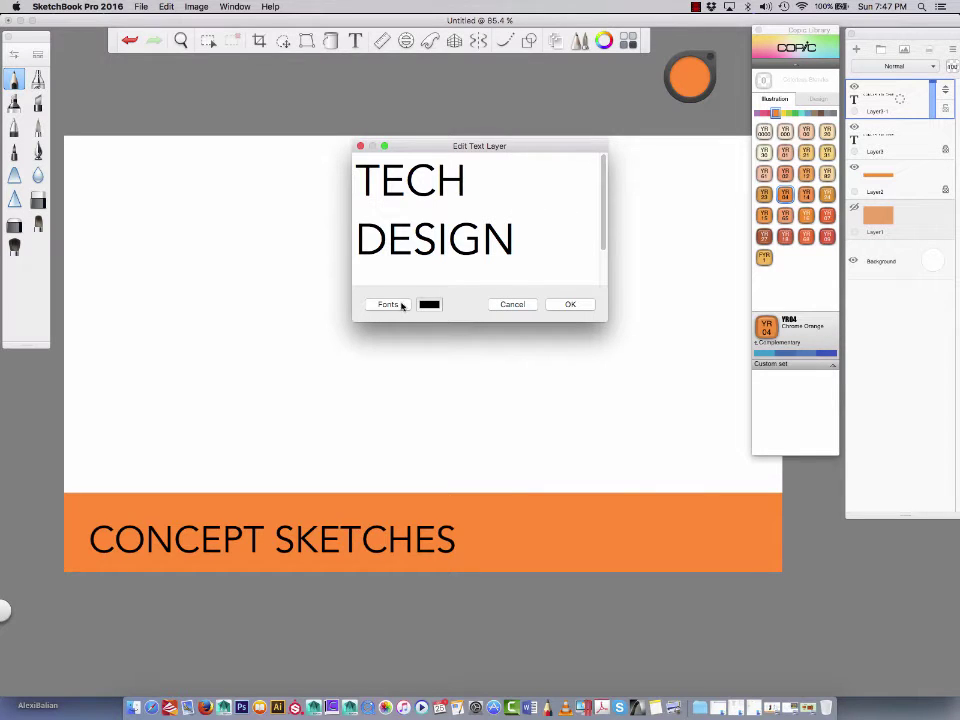
click(390, 304)
click(578, 417)
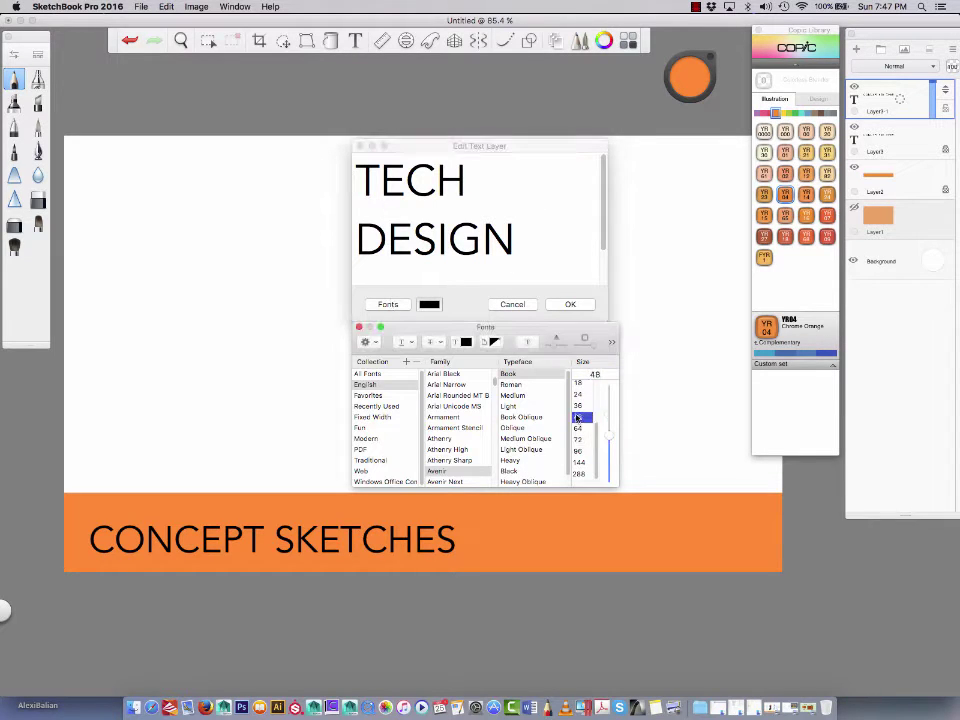
click(566, 304)
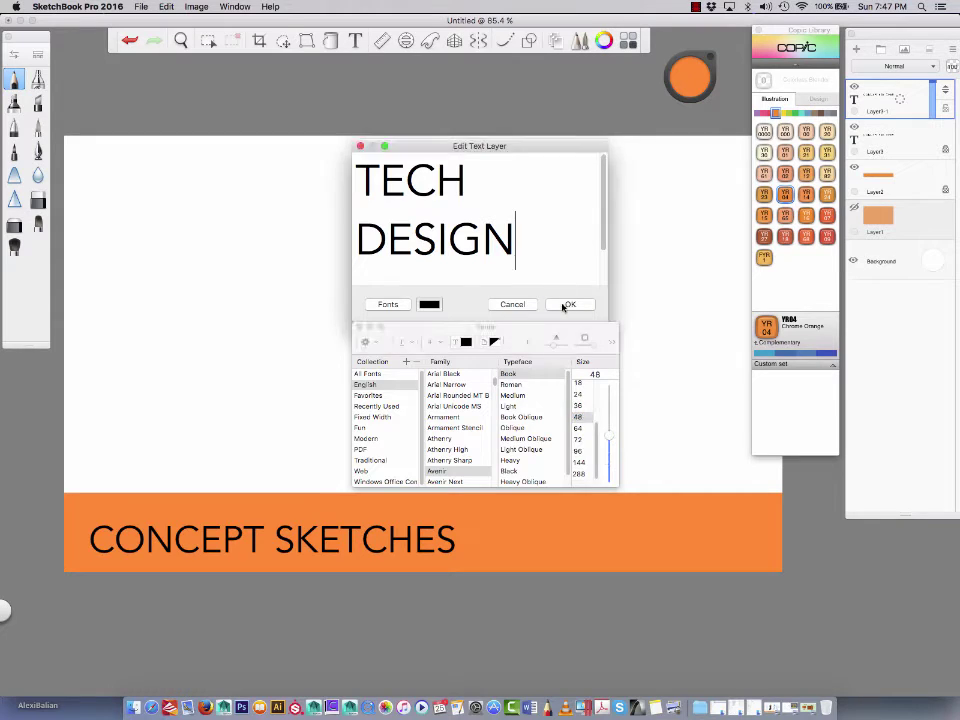
click(566, 304)
drag(562, 306, 242, 503)
mouse_move(190, 560)
mouse_down()
mouse_move(527, 560)
mouse_move(510, 560)
mouse_up()
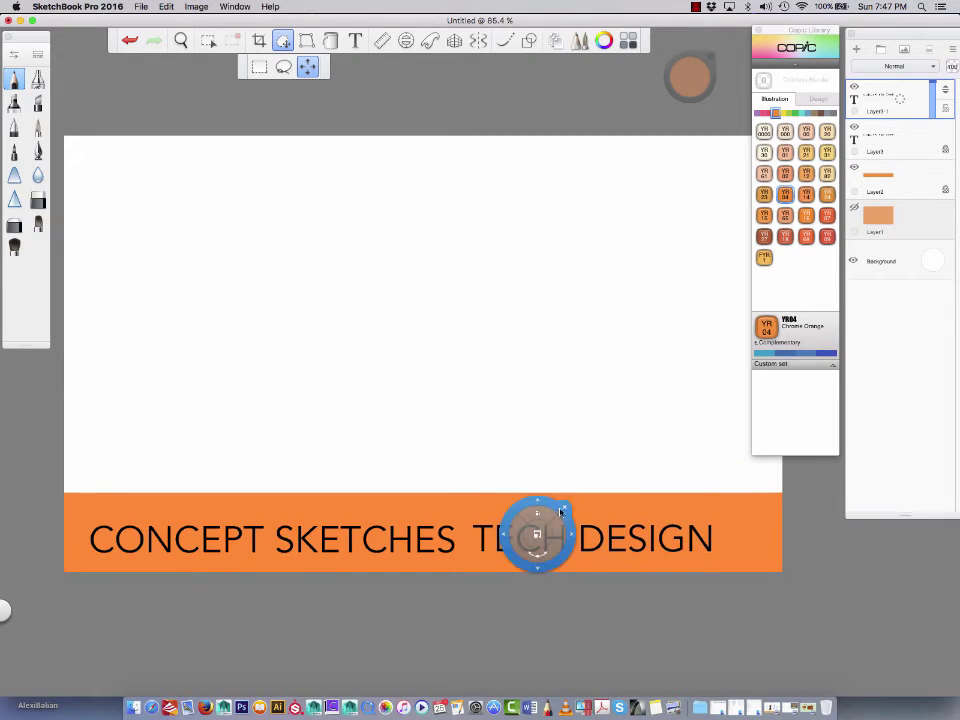
key(Return)
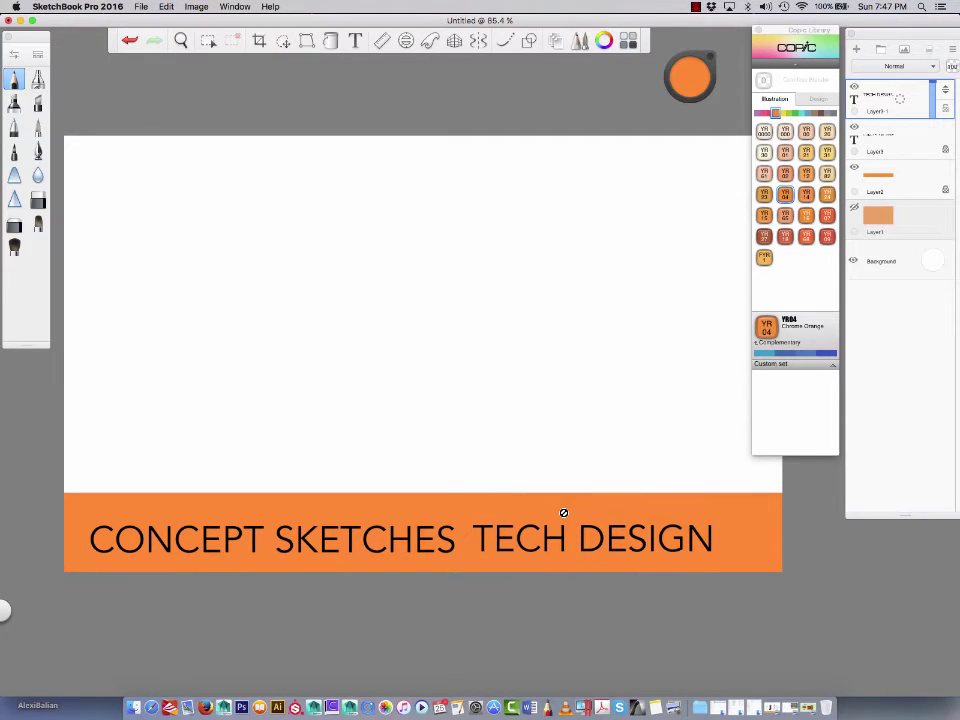
Confirm size 48 for TECH DESIGN and nudge it slightly left on the banner.
drag(898, 98, 926, 130)
click(388, 304)
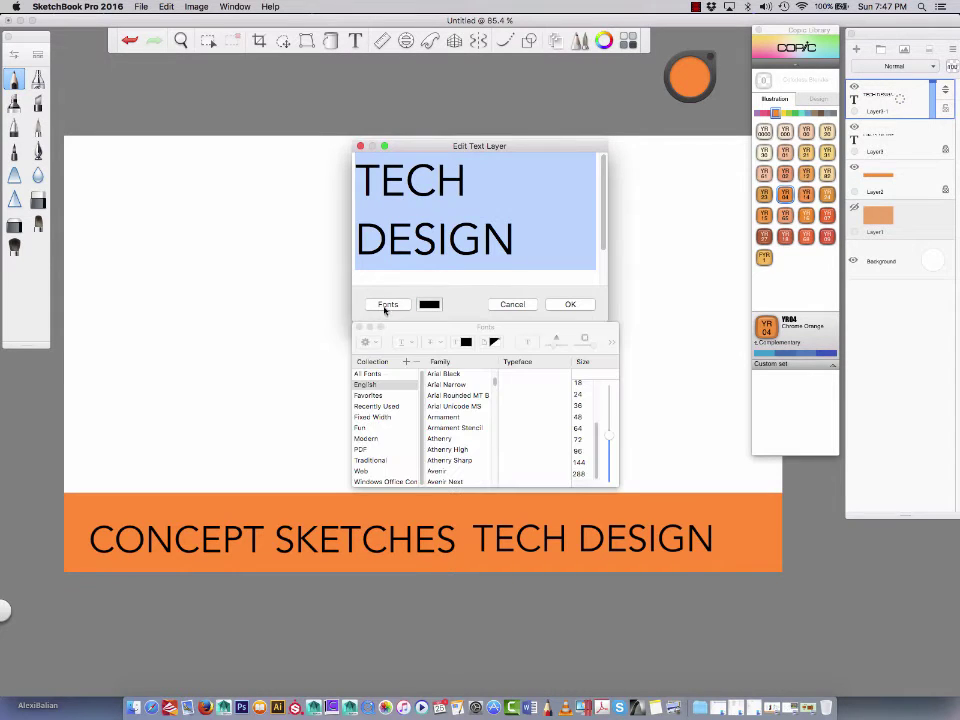
click(577, 418)
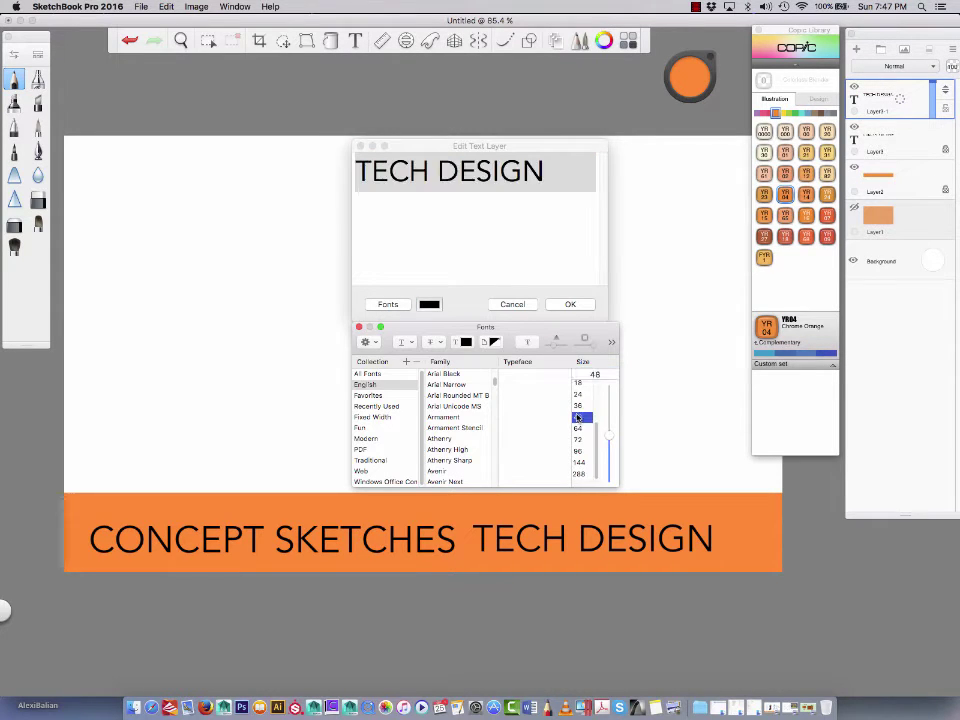
click(577, 429)
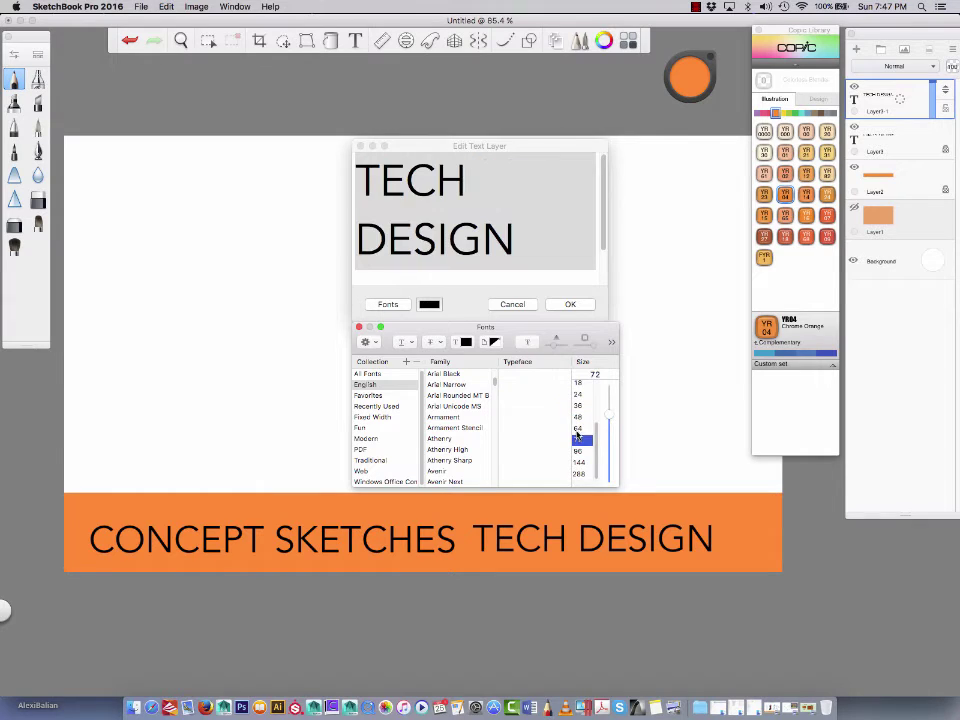
click(577, 418)
click(441, 177)
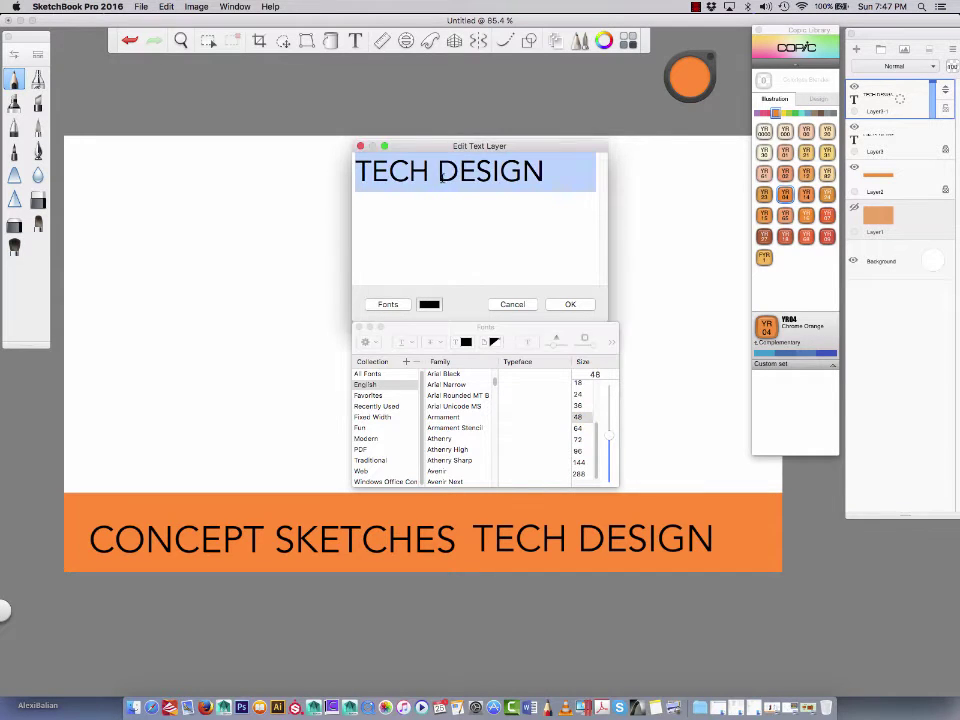
click(568, 304)
mouse_move(527, 328)
mouse_down()
mouse_move(516, 506)
mouse_move(480, 540)
mouse_move(340, 512)
mouse_move(281, 514)
mouse_up()
Duplicate the TECH DESIGN text layer and open the copy for editing.
click(358, 477)
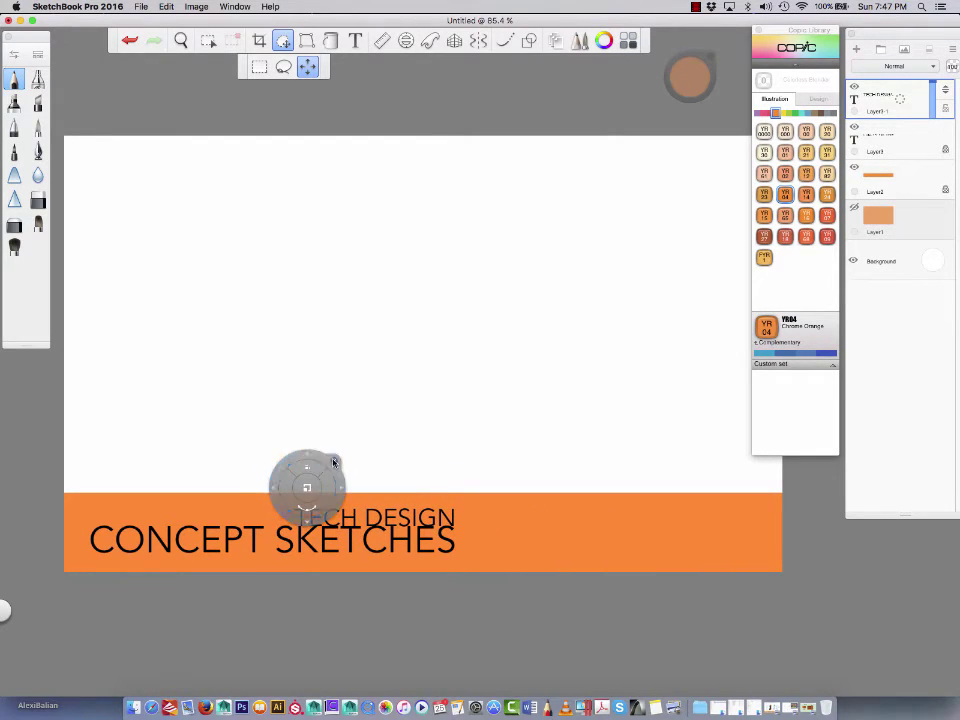
click(902, 100)
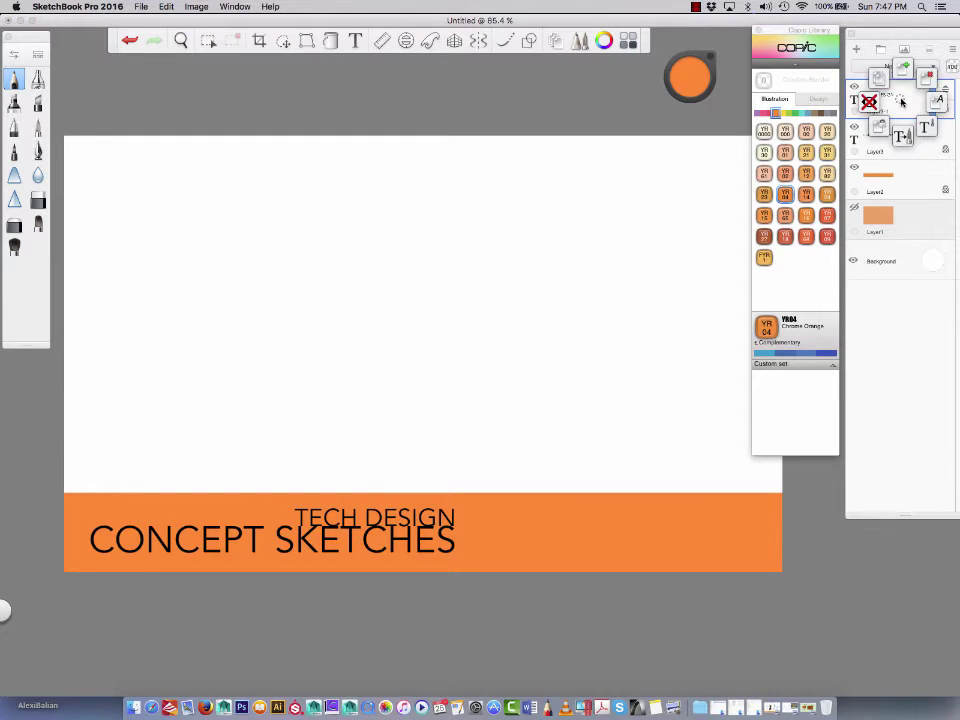
click(879, 77)
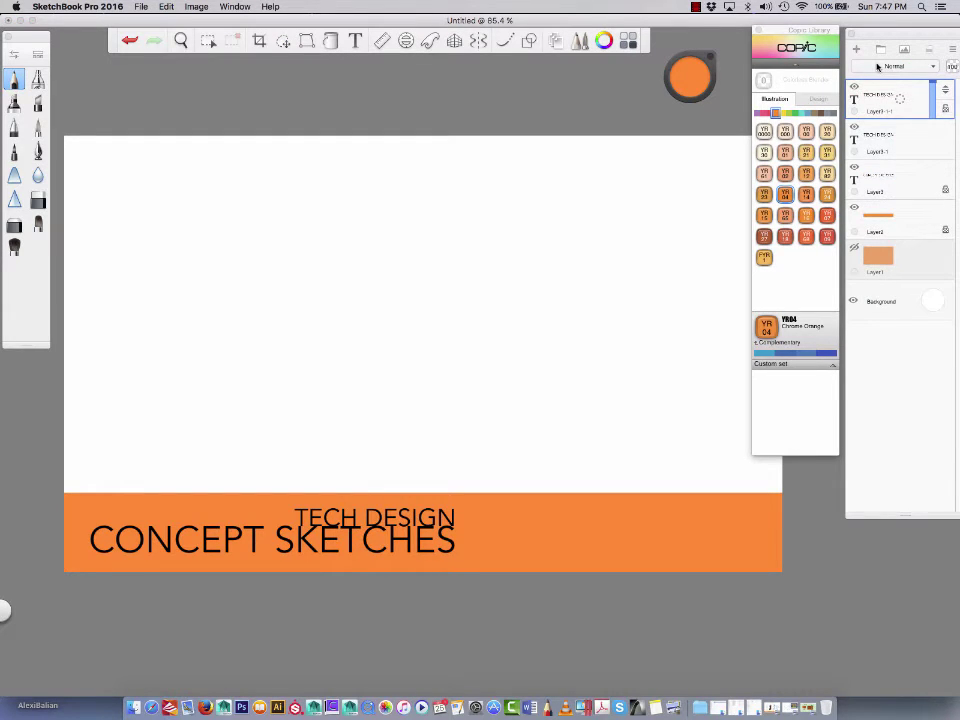
click(900, 99)
click(922, 128)
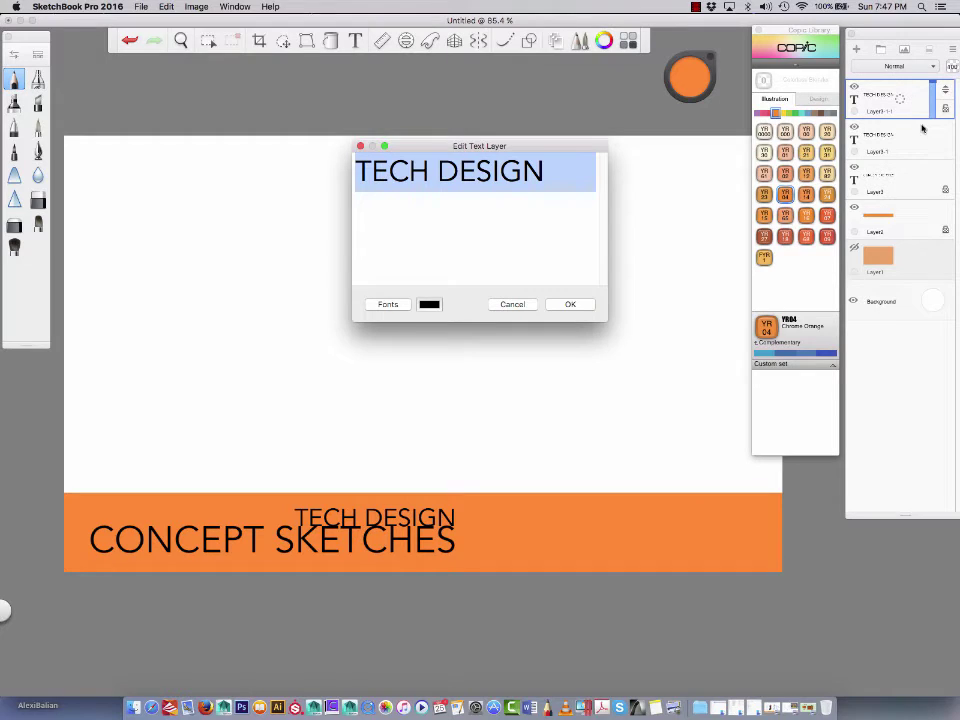
Replace the copy's text with the author's name and set it to size 36.
drag(545, 170, 331, 170)
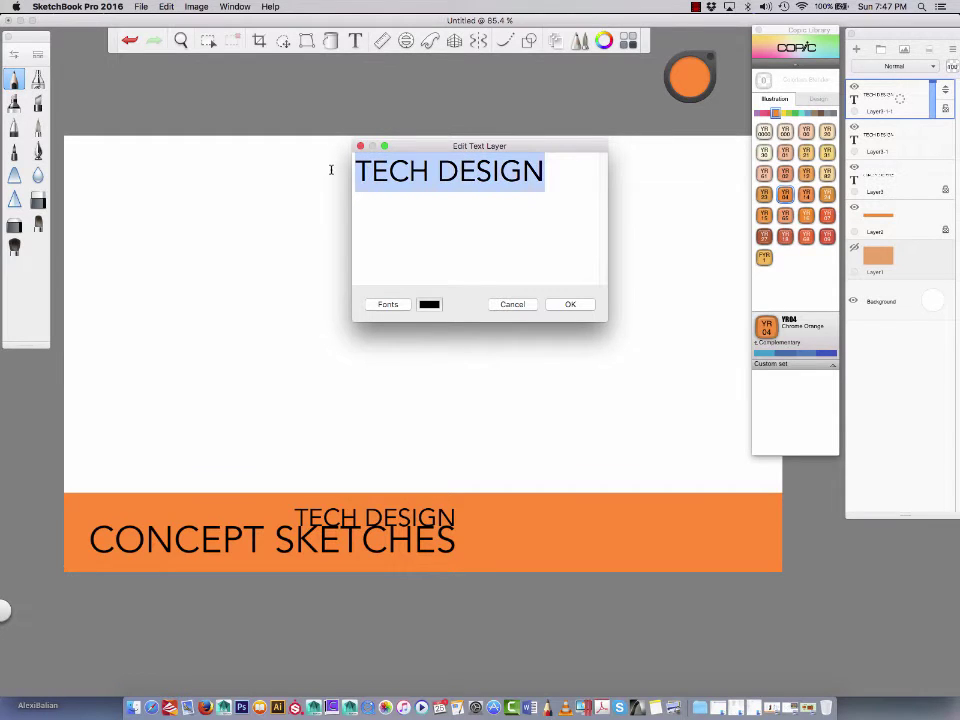
text(MR. )
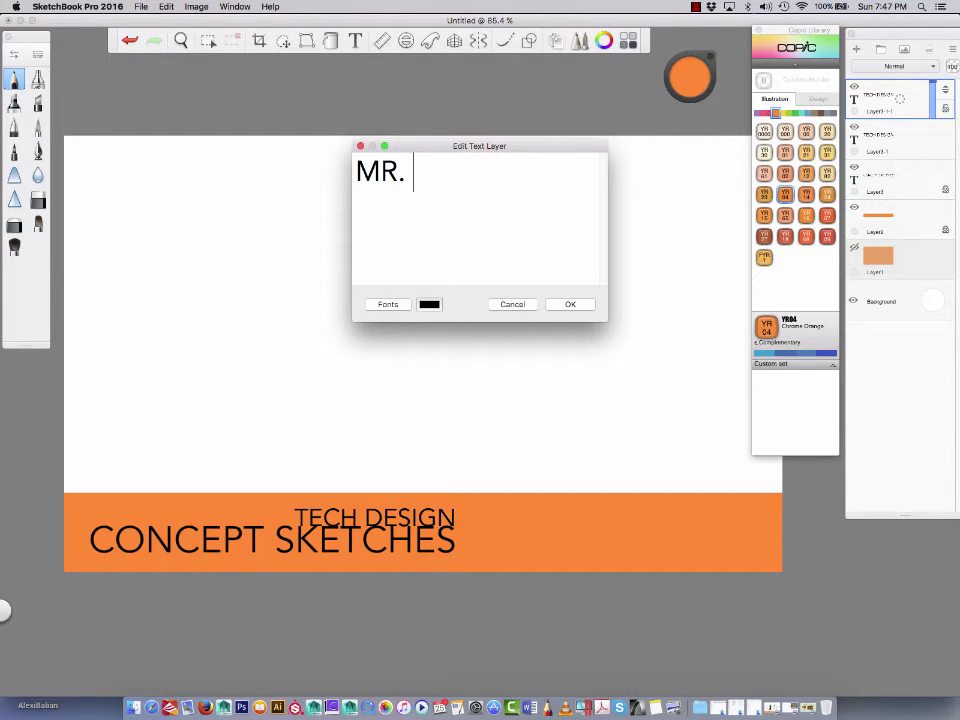
text(A. BALIAN)
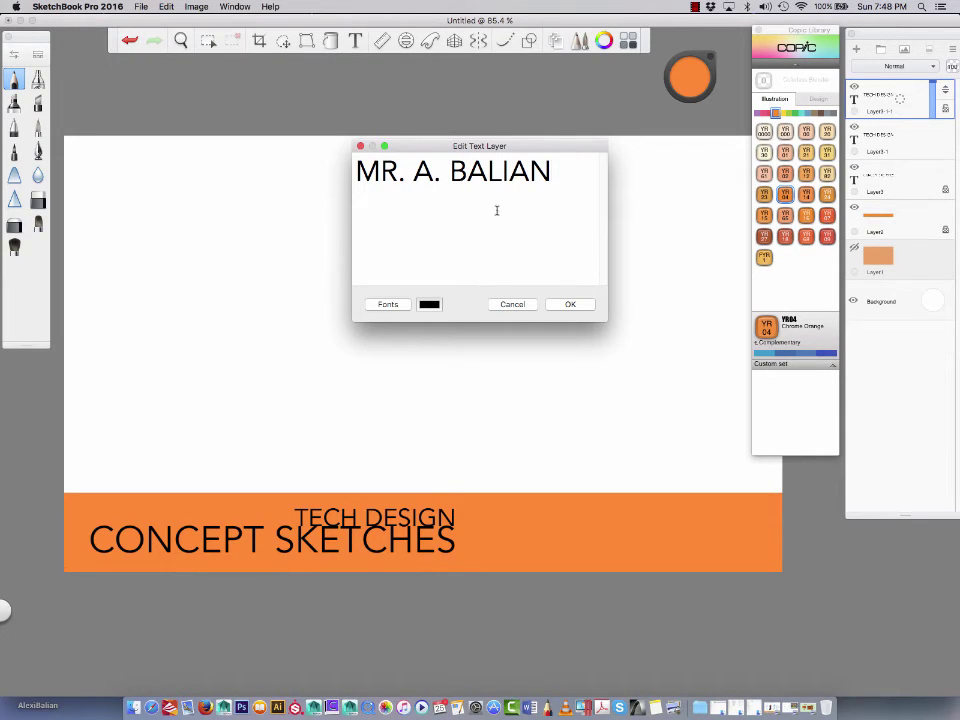
drag(532, 178, 354, 177)
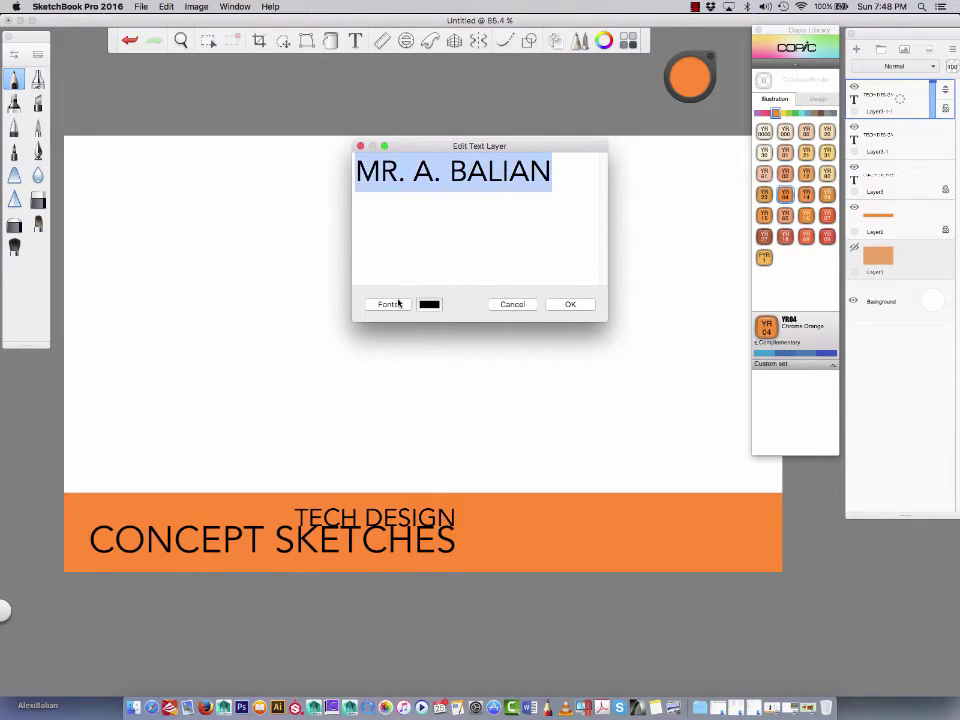
click(394, 304)
click(580, 405)
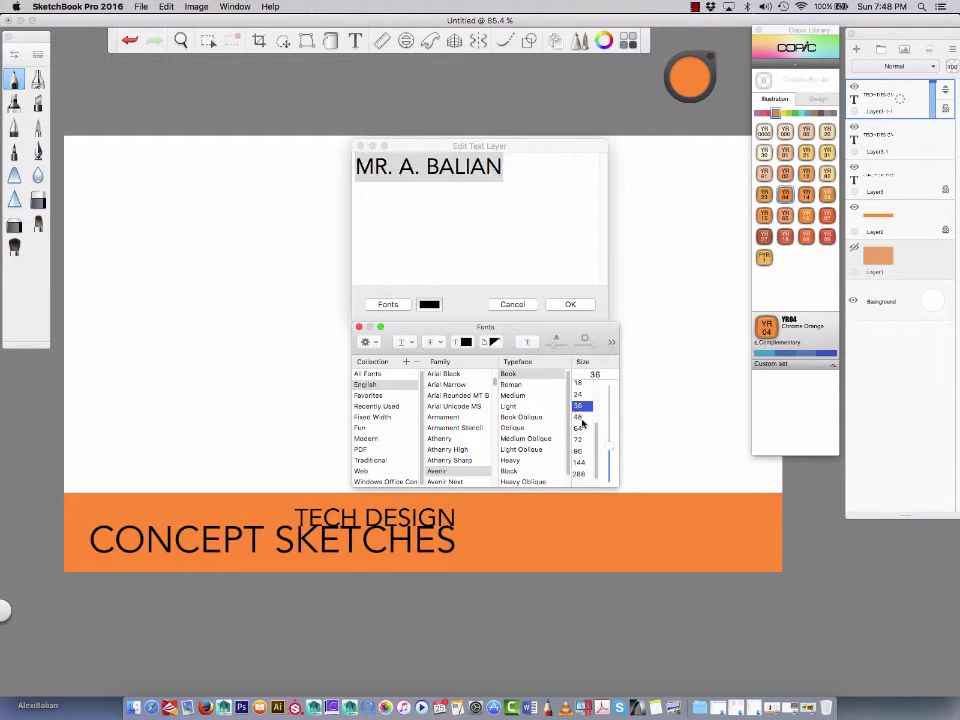
click(570, 305)
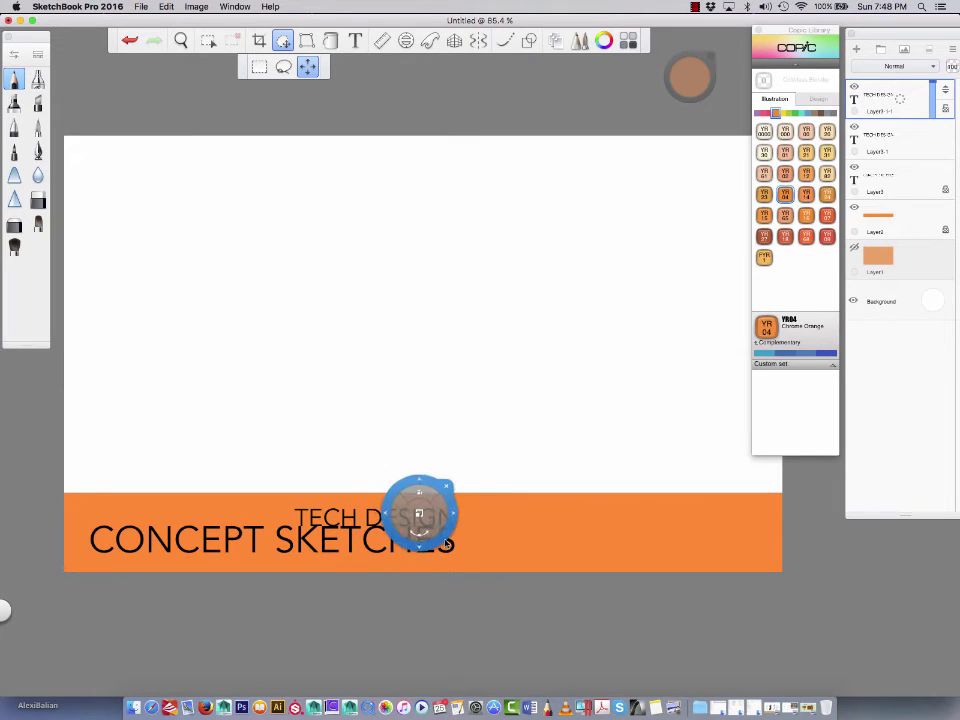
Position the name text at the right end of the orange banner.
click(452, 474)
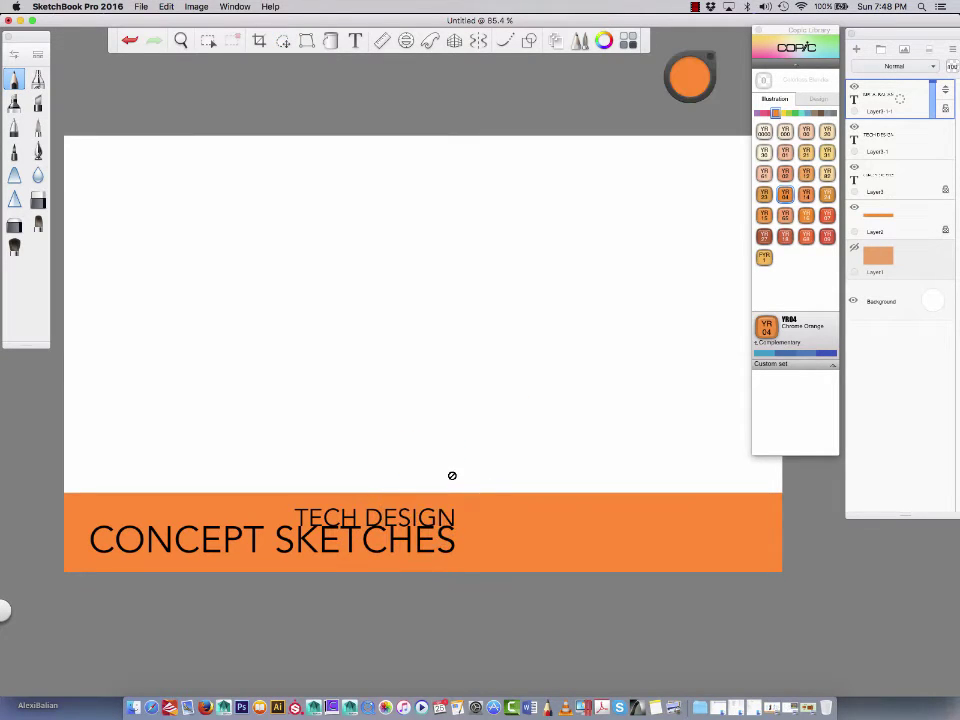
click(880, 93)
click(903, 117)
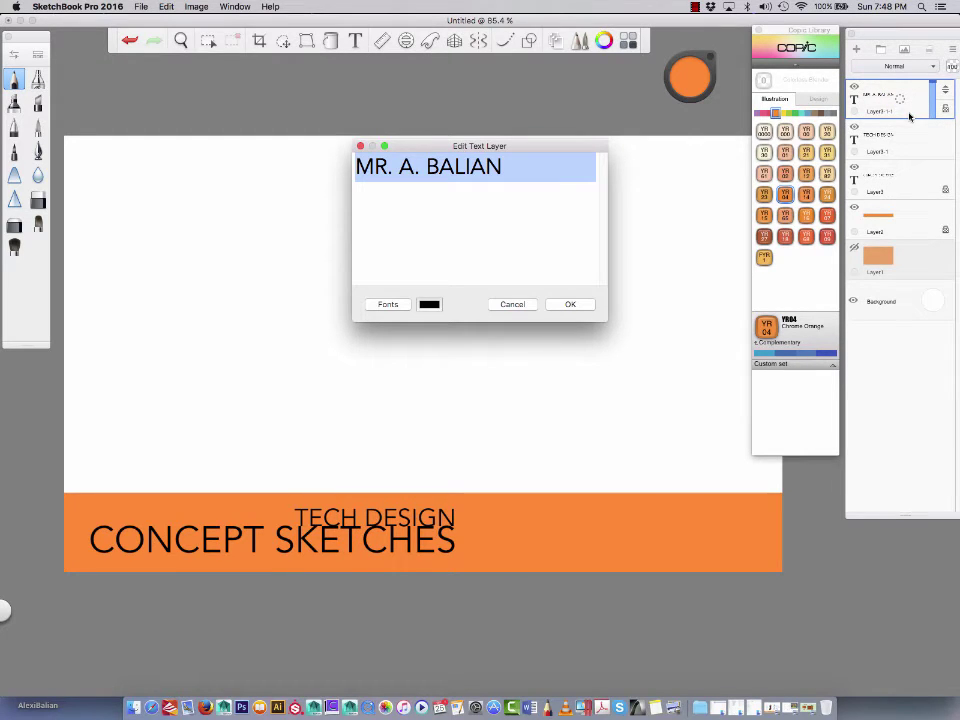
click(575, 302)
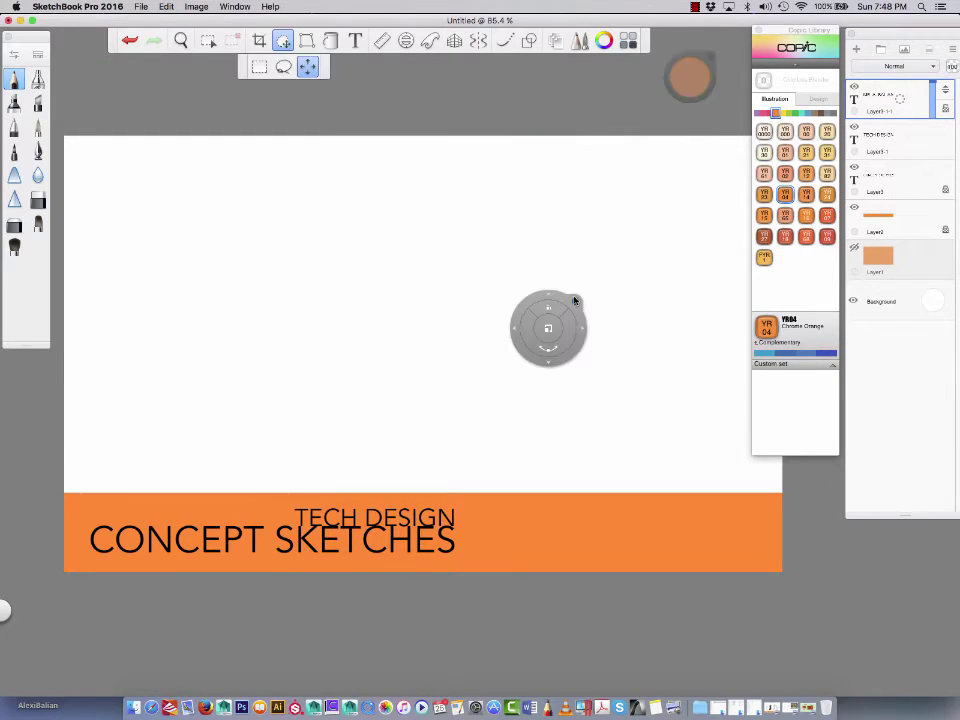
drag(575, 302, 654, 253)
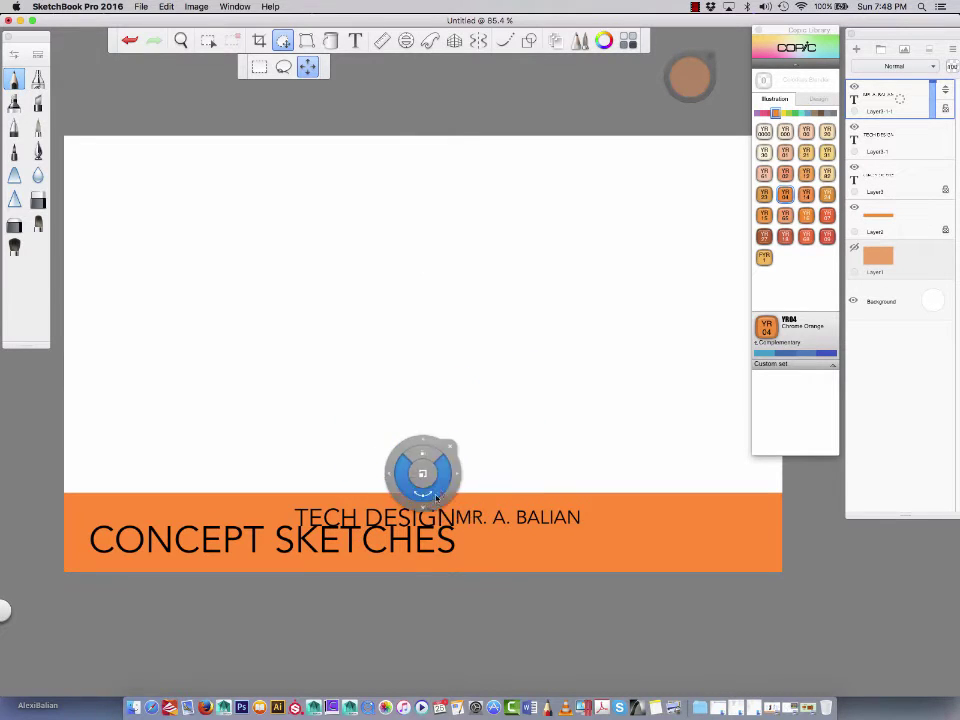
drag(436, 497, 446, 645)
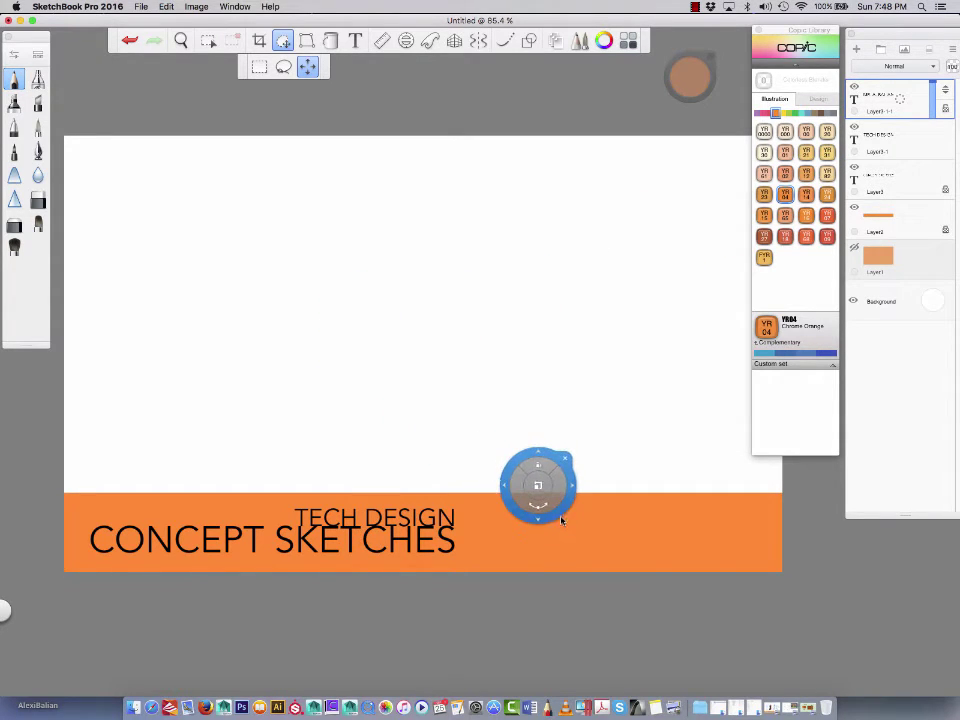
drag(549, 510, 514, 435)
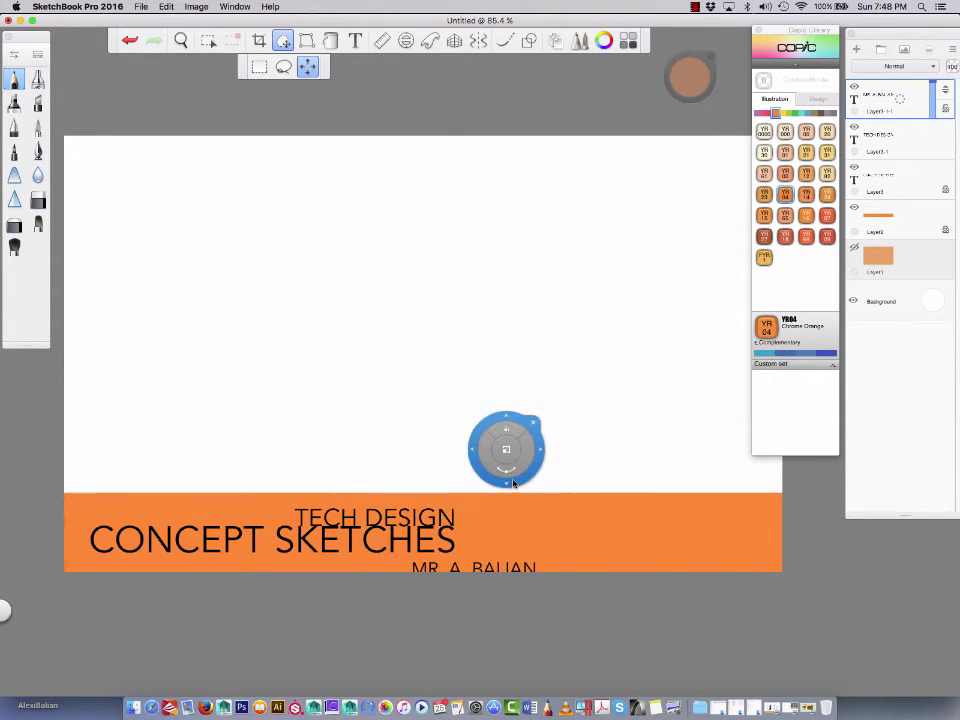
drag(514, 484, 641, 461)
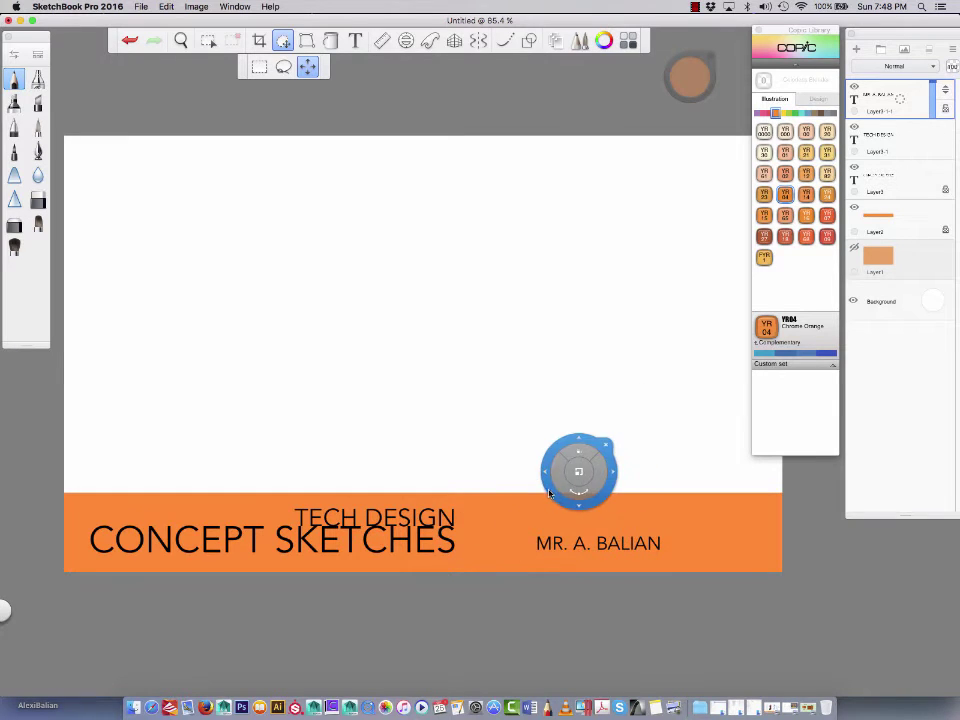
mouse_move(549, 493)
mouse_down()
mouse_move(557, 501)
mouse_move(376, 520)
mouse_move(369, 507)
mouse_move(656, 501)
mouse_up()
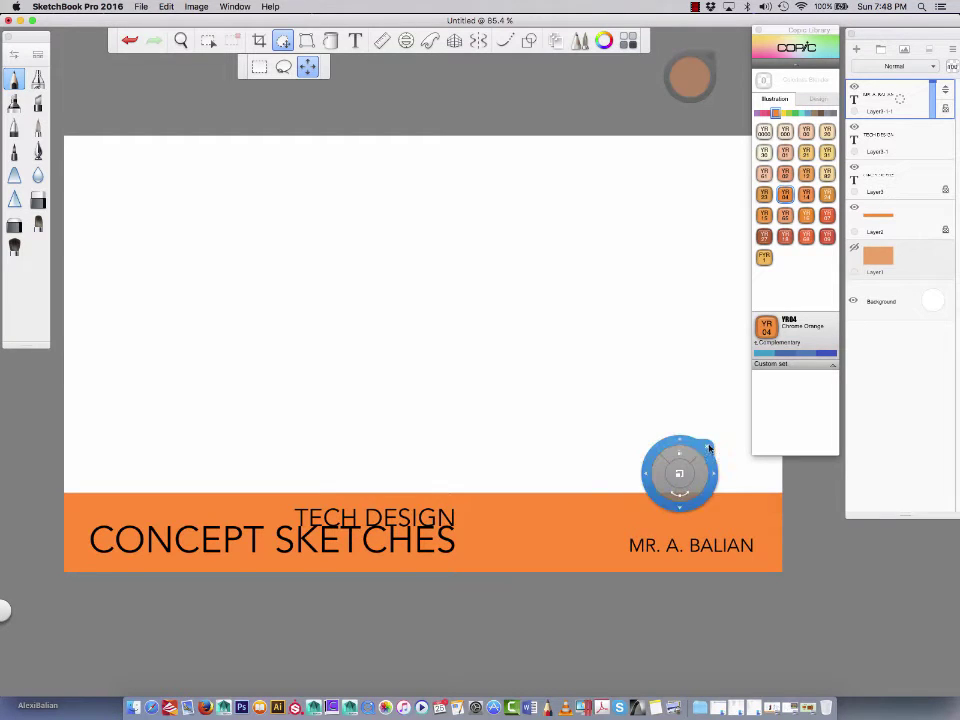
click(709, 448)
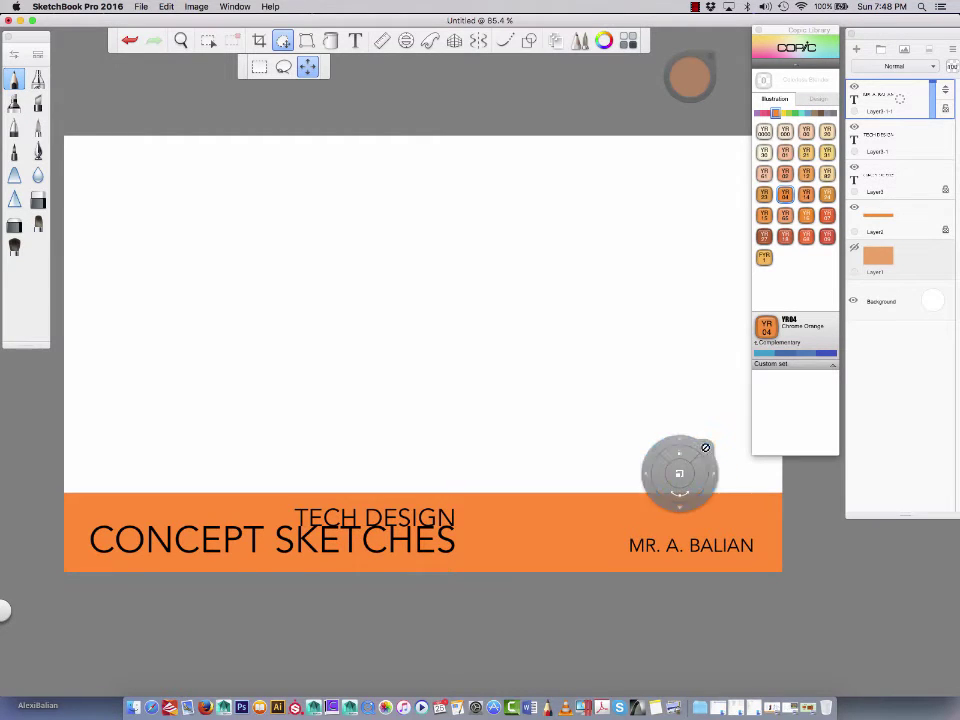
click(935, 150)
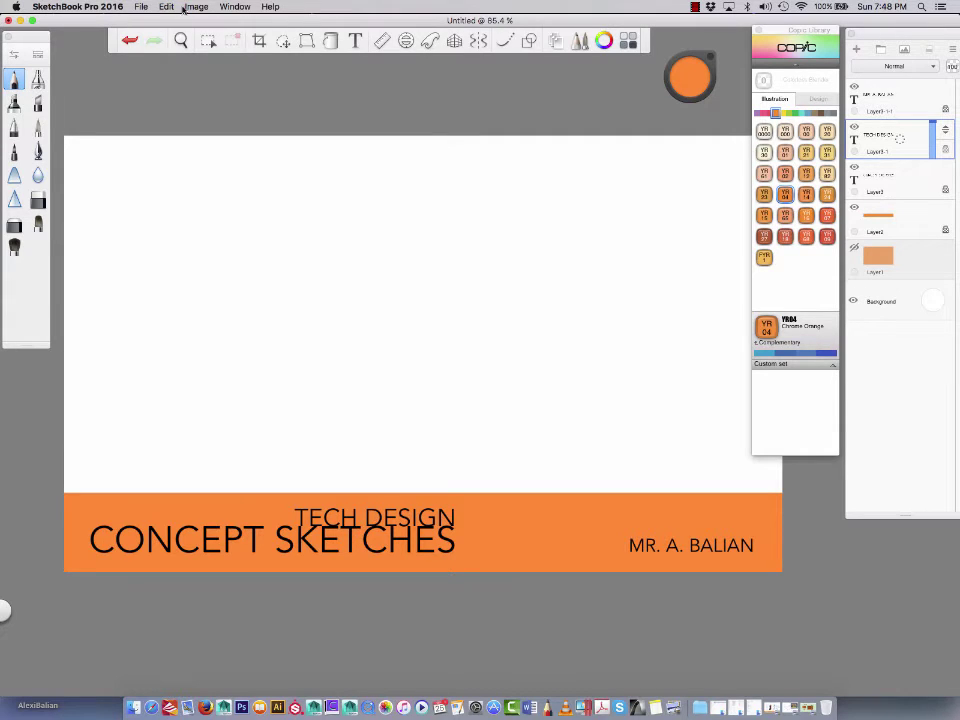
Import vivante_bottles from the BottleImages folder onto the canvas with File > Add Image.
click(140, 8)
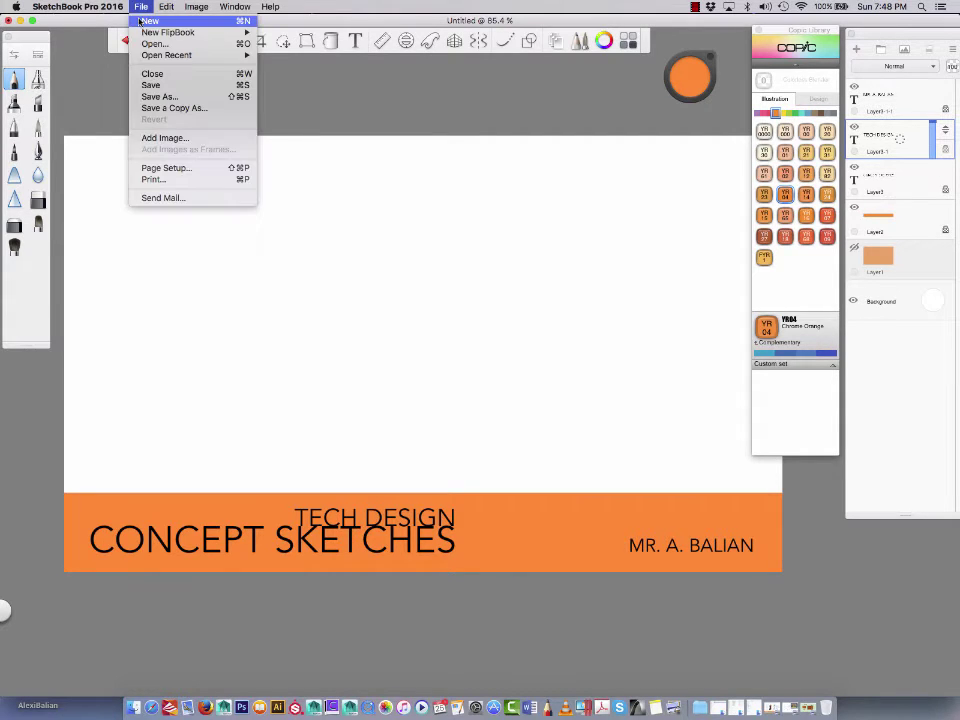
click(150, 139)
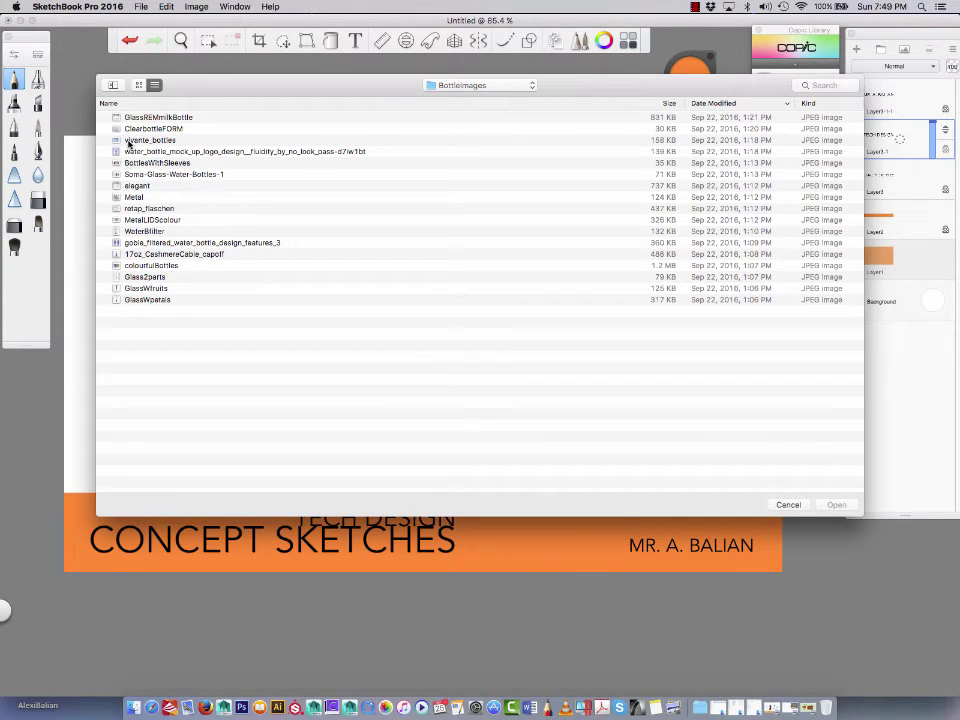
click(131, 141)
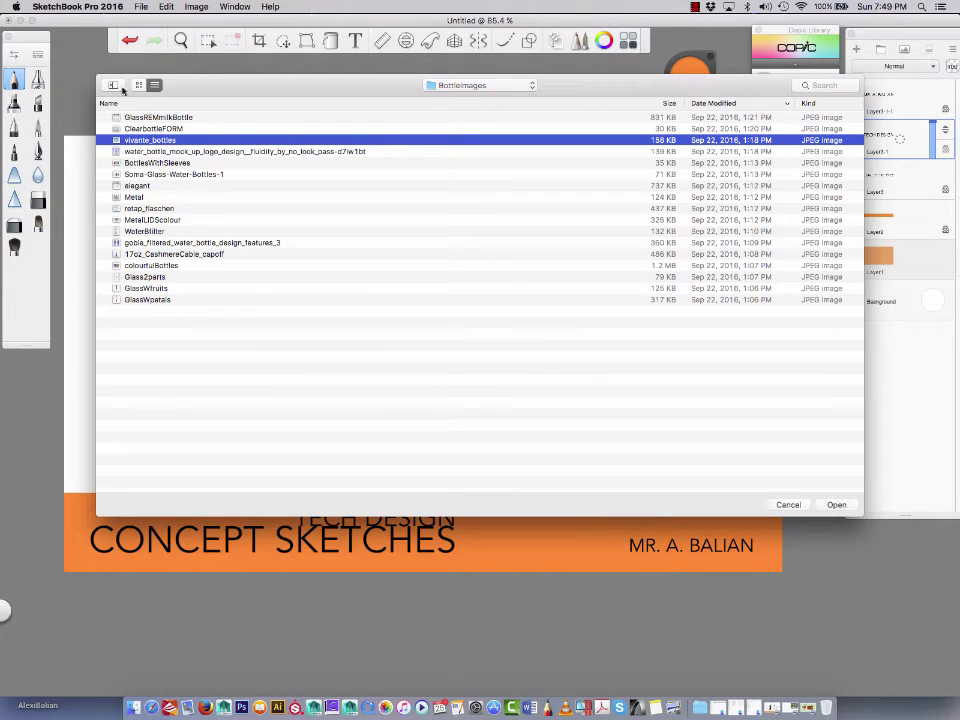
click(830, 505)
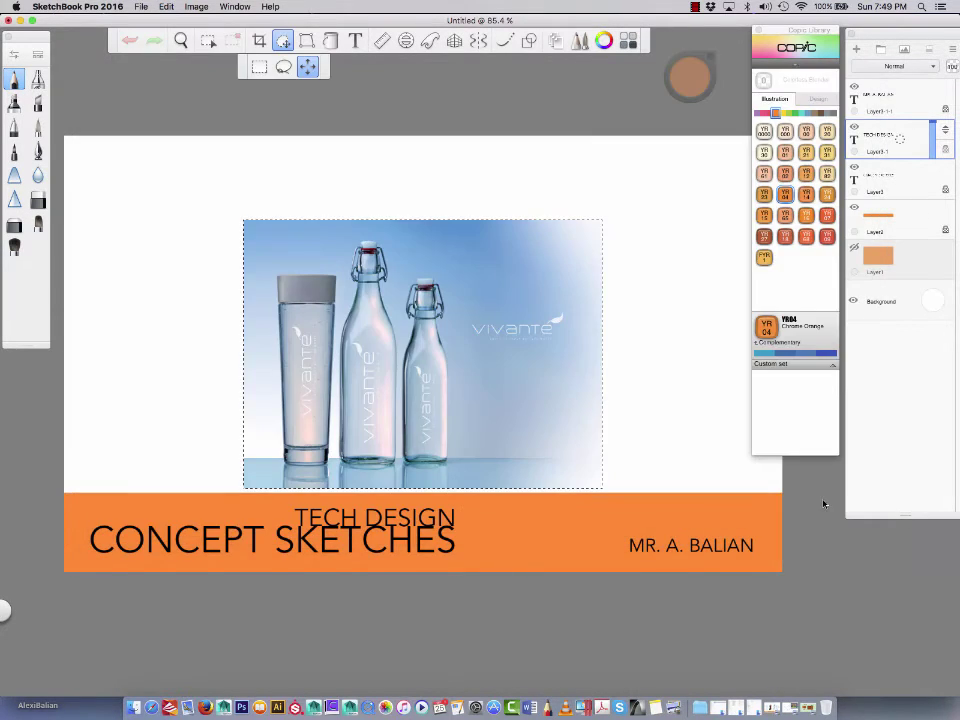
Shift the Vivante bottles photo up and right above the orange banner and scale it to 65%.
drag(332, 456, 413, 400)
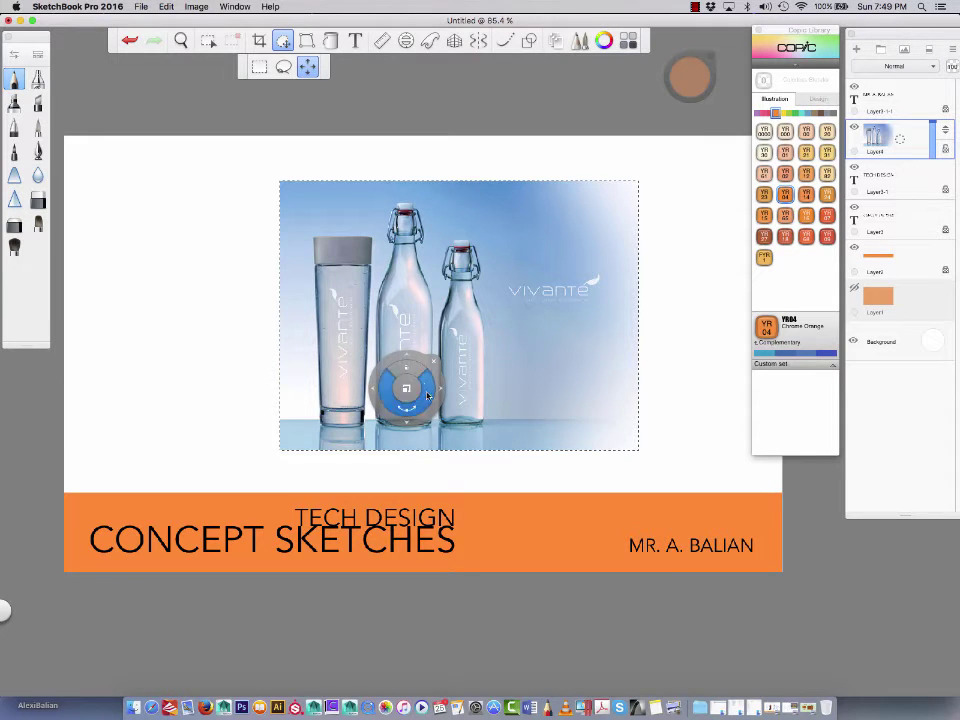
drag(308, 298, 524, 422)
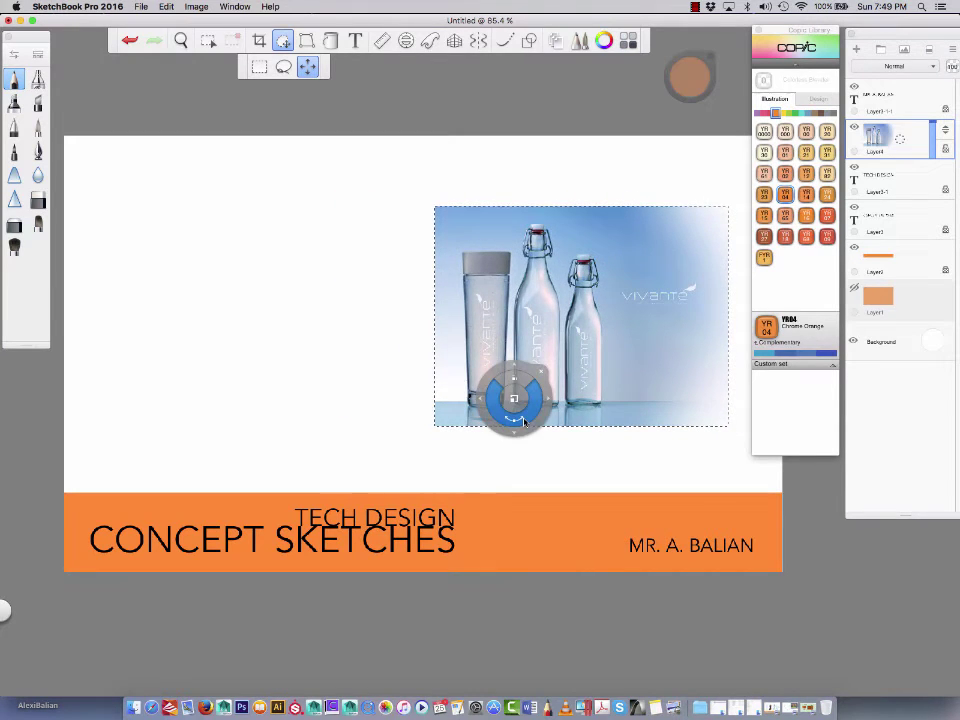